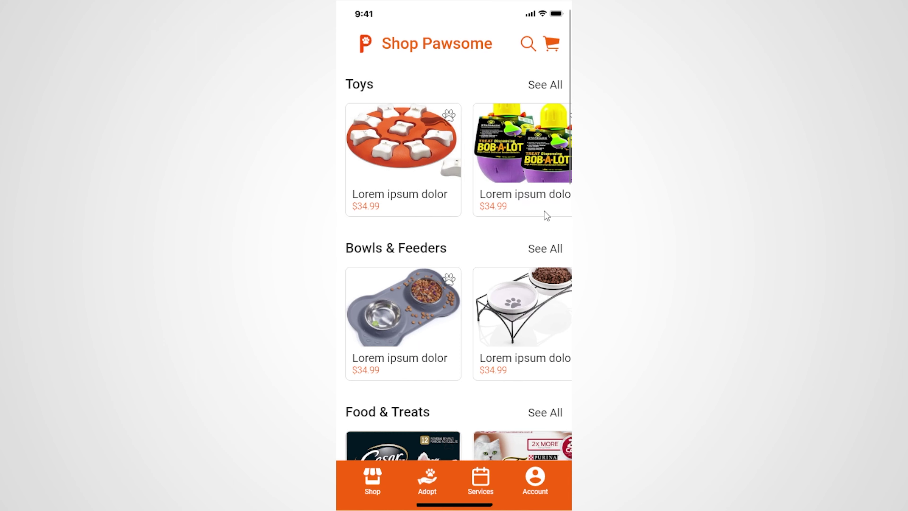
- Scroll through the preview's product rows, then close the preview to return to design view
scroll(545, 311, "right", 5)
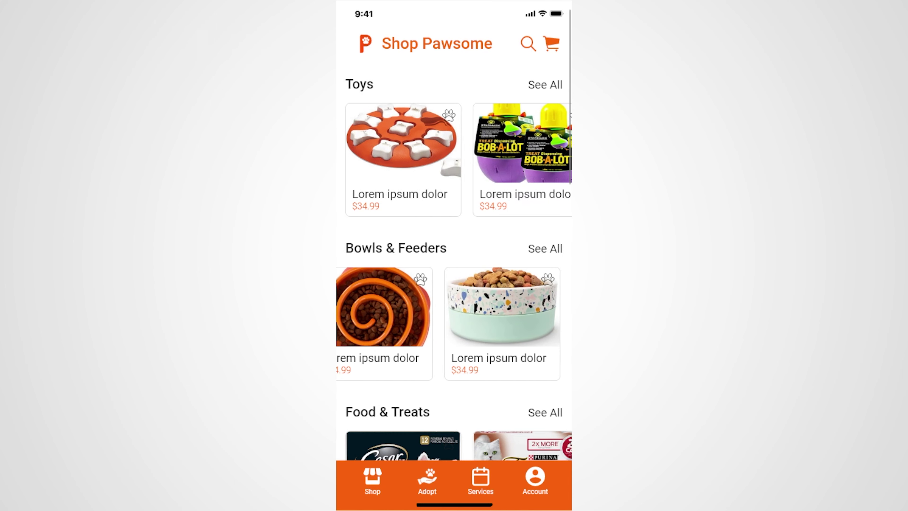
left_click_drag(343, 331, 557, 332)
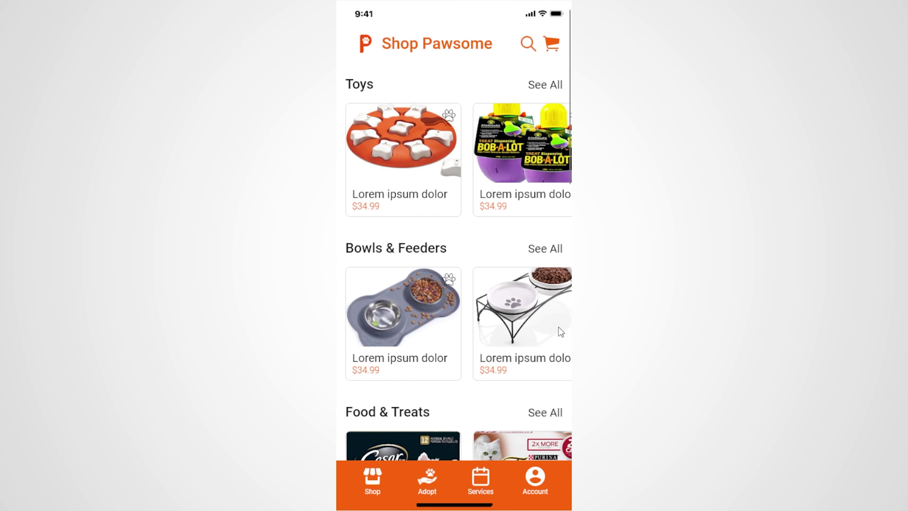
scroll(537, 328, "down", 6)
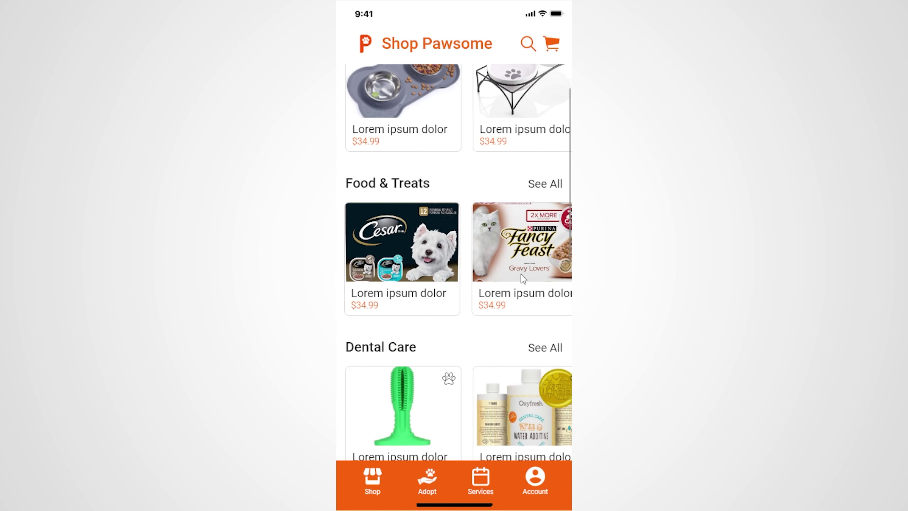
scroll(536, 324, "right", 5)
scroll(519, 256, "left", 3)
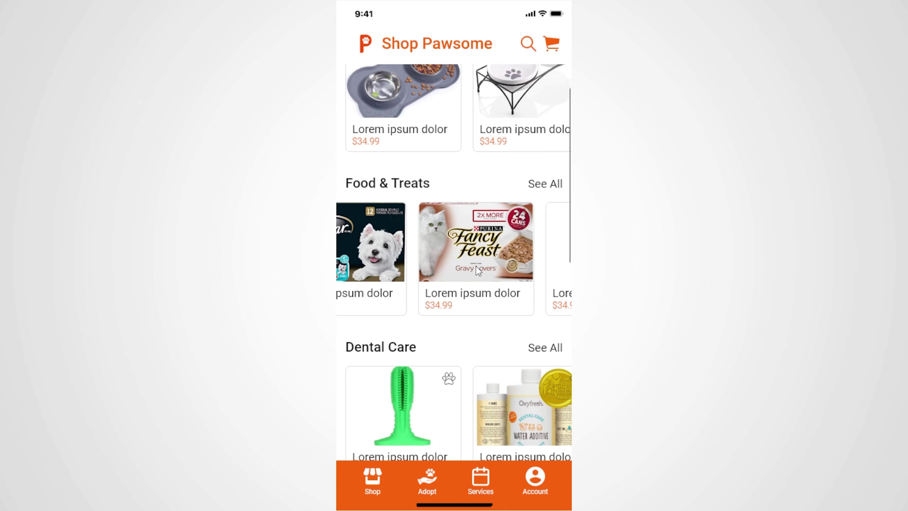
scroll(518, 256, "down", 4)
scroll(517, 256, "down", 6)
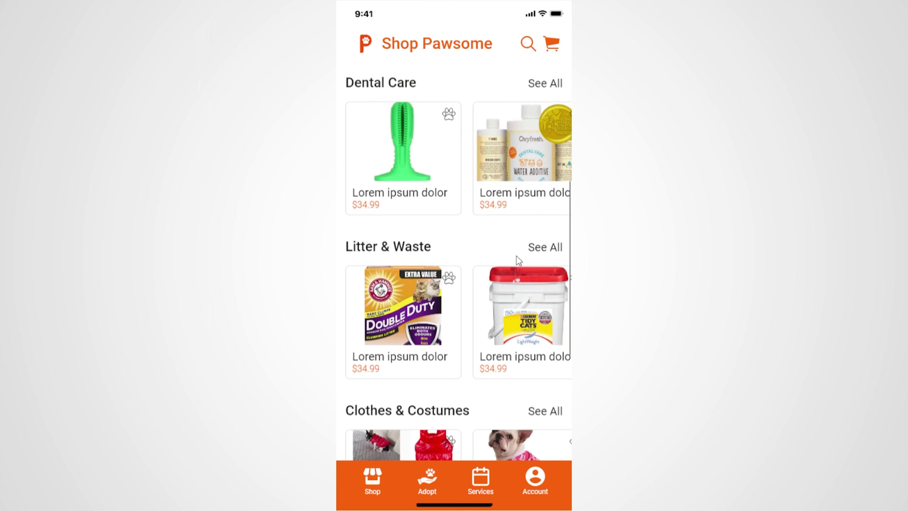
scroll(513, 254, "right", 5)
scroll(513, 254, "left", 5)
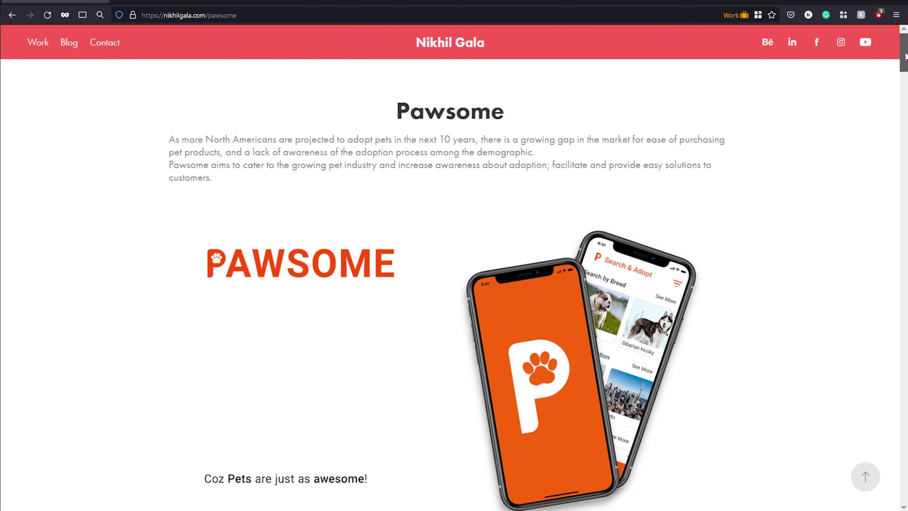
left_click_drag(905, 55, 865, 468)
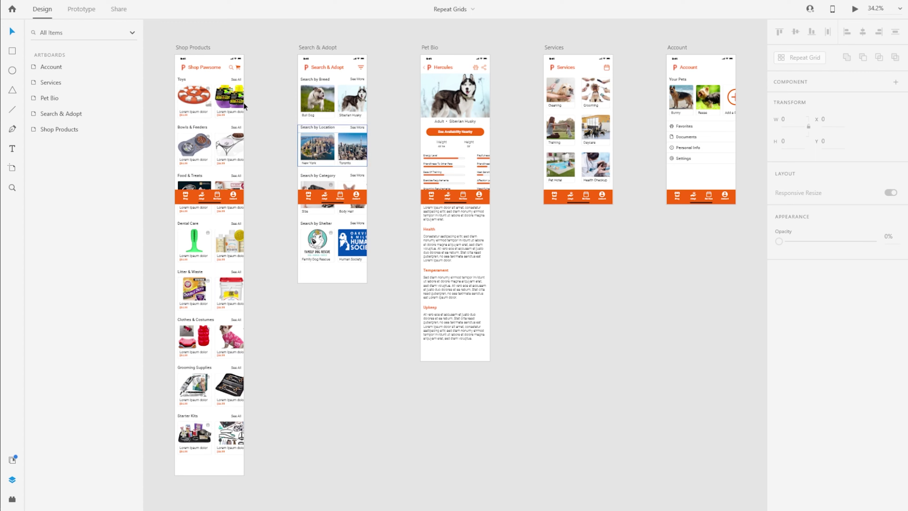
- Delete the Search & Adopt, Pet Bio, Services and Account artboards, keeping Shop Products
left_click(181, 47)
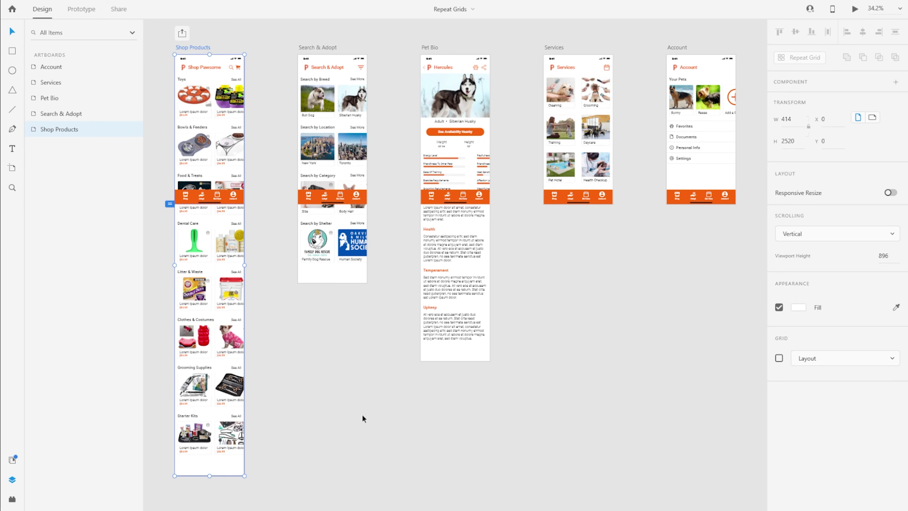
left_click_drag(290, 35, 668, 408)
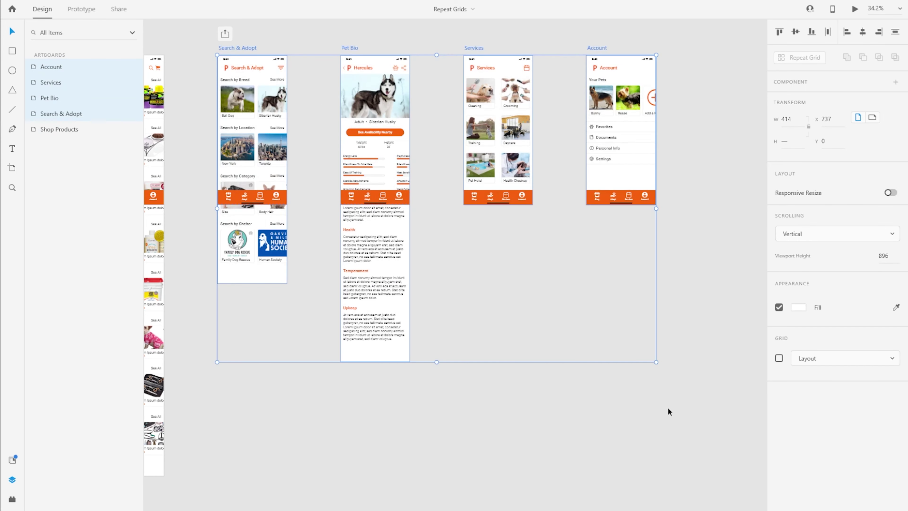
key("Delete")
- Zoom in on the product card and select its Product Photo and BG layers
left_click_drag(288, 217, 509, 246)
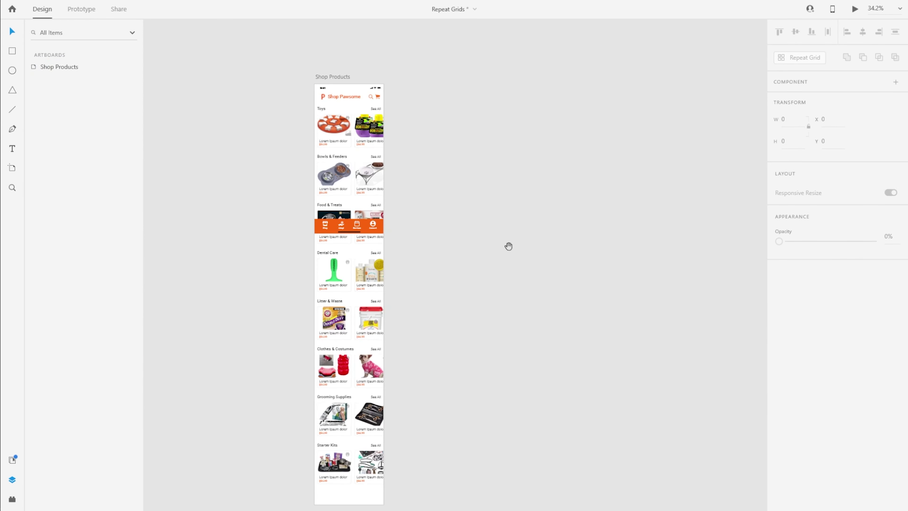
scroll(324, 108, "up", 1)
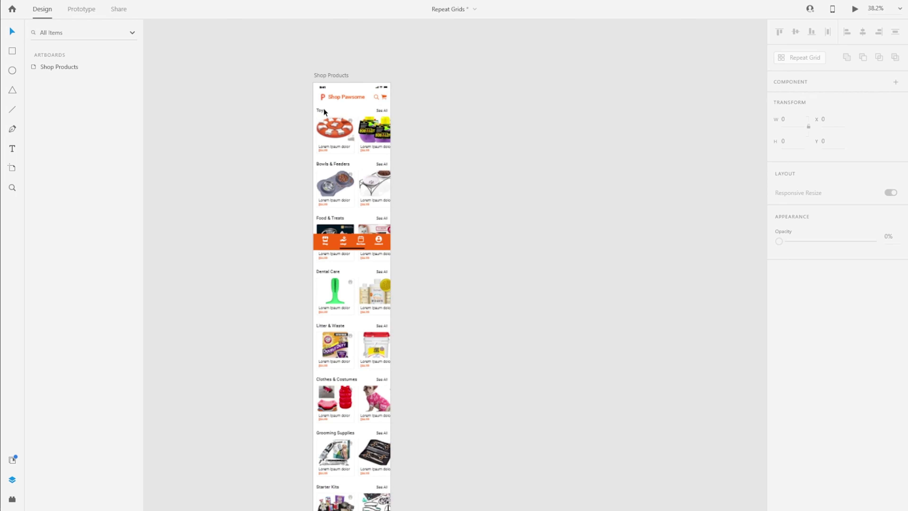
scroll(324, 108, "up", 5)
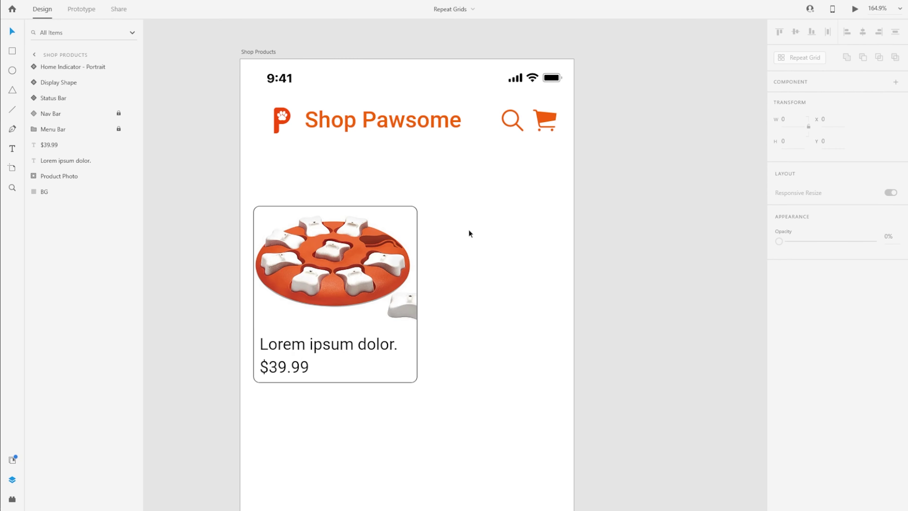
left_click(354, 309)
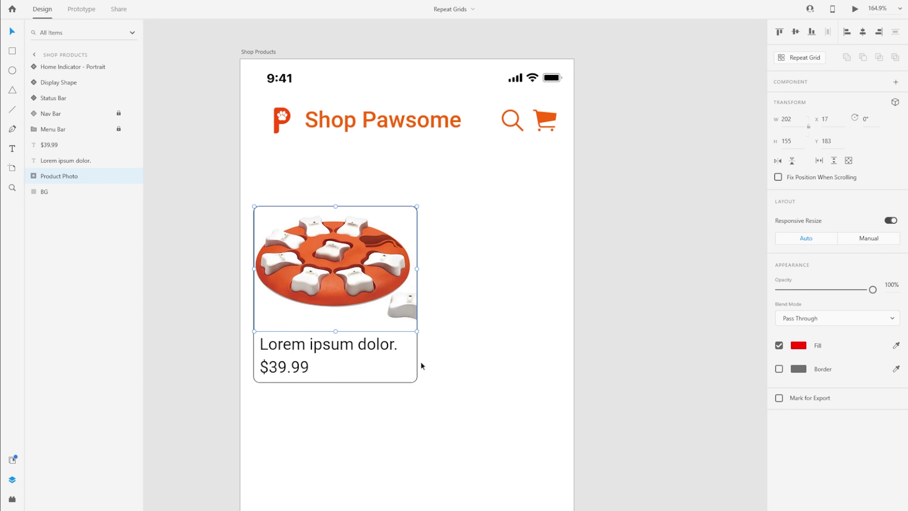
left_click(68, 191)
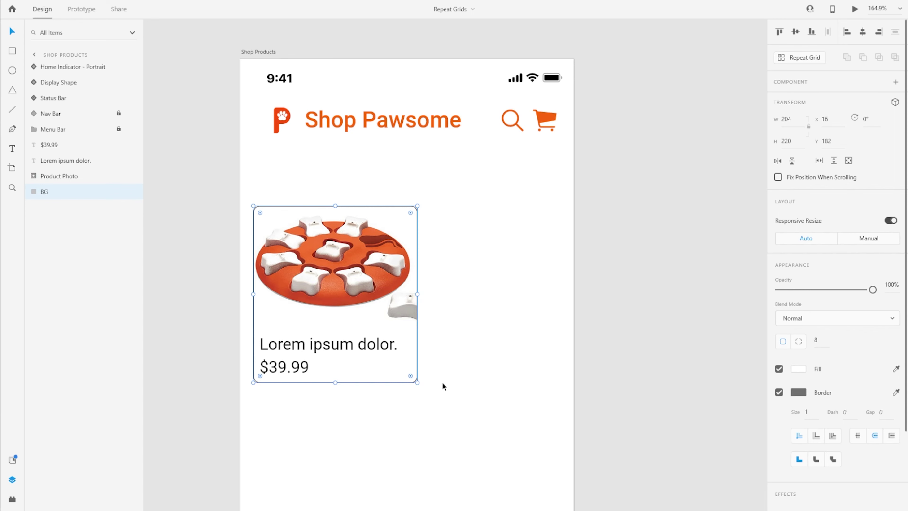
left_click(51, 176)
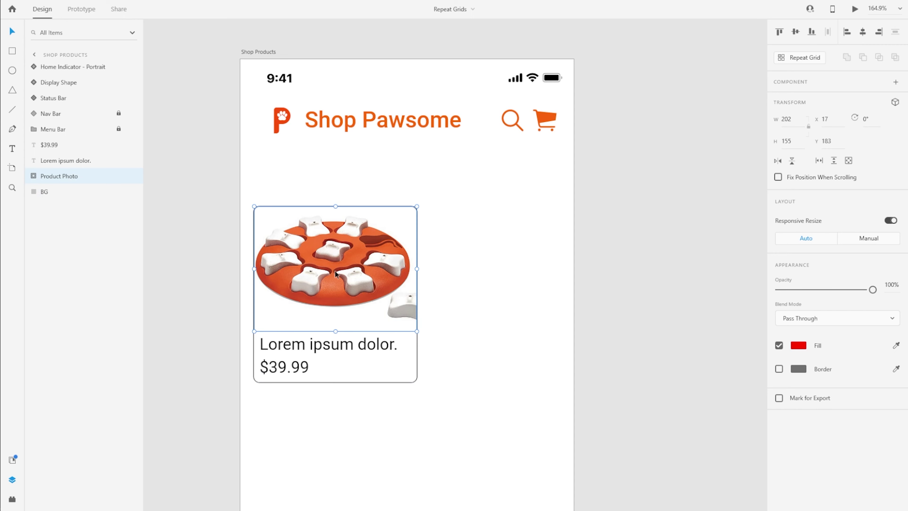
left_click(34, 177)
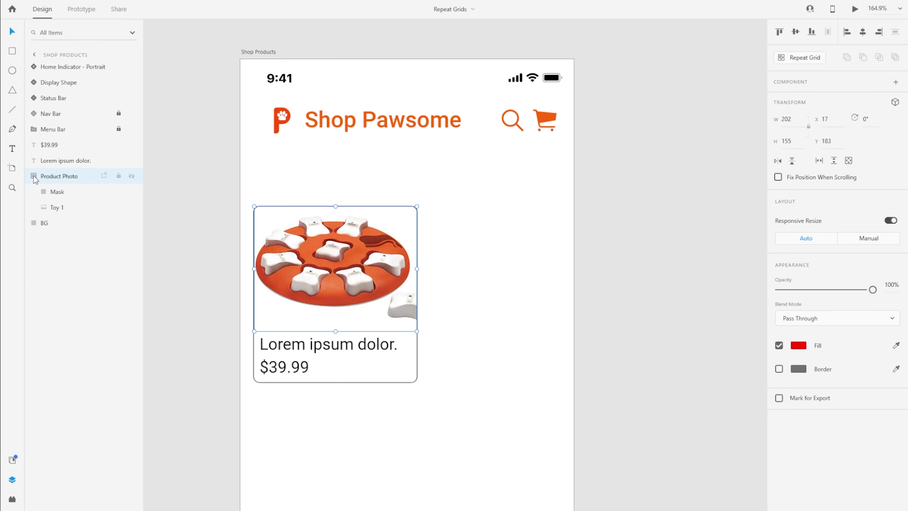
- Inspect the photo's Mask and Toy 1 image, keeping the toy image at its original size
left_click(58, 194)
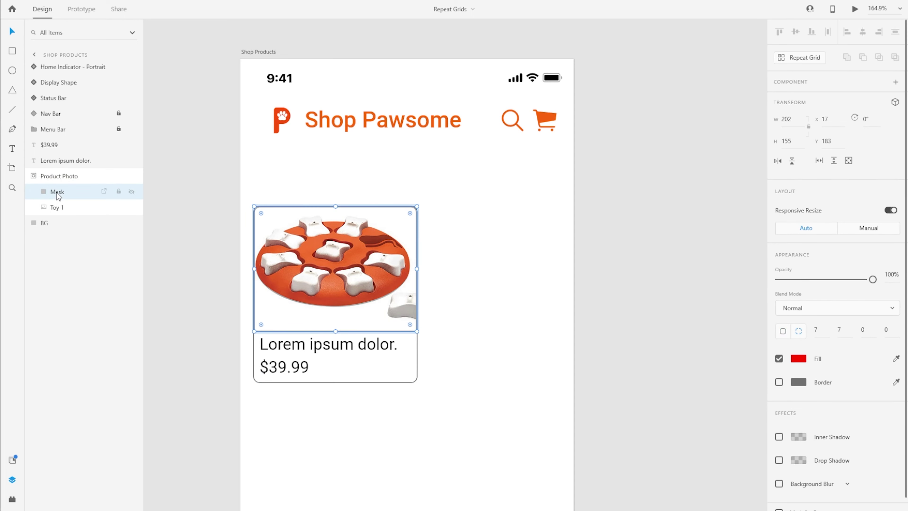
left_click(64, 208)
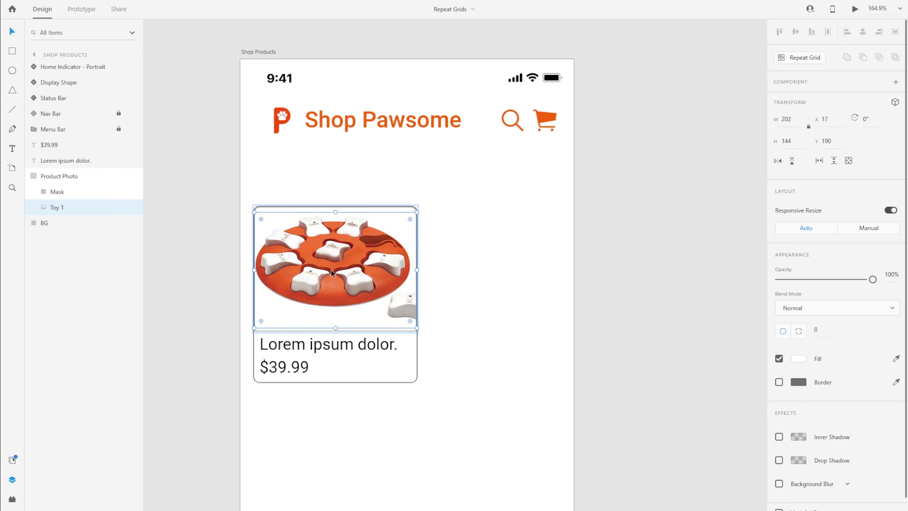
mouse_move(416, 328)
left_mouse_down()
mouse_move(462, 361)
mouse_move(417, 319)
mouse_move(427, 328)
left_mouse_up()
left_click(459, 328)
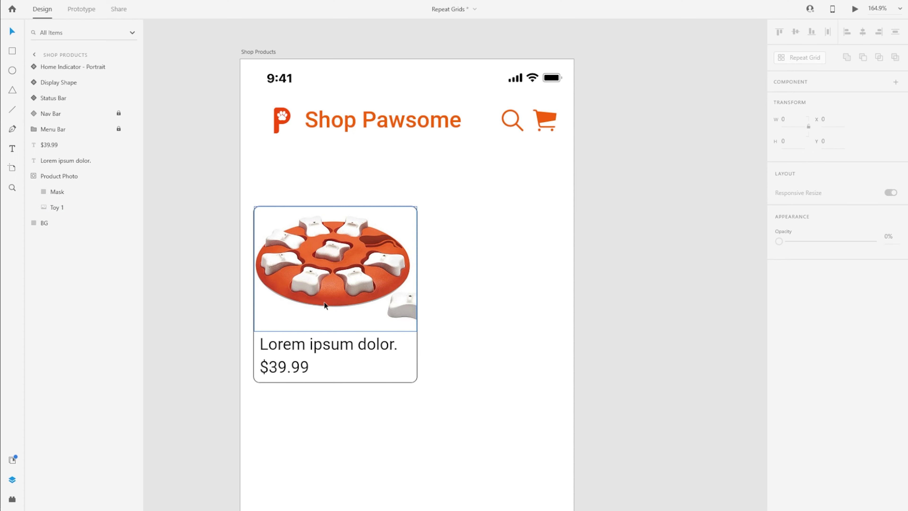
left_click(54, 178)
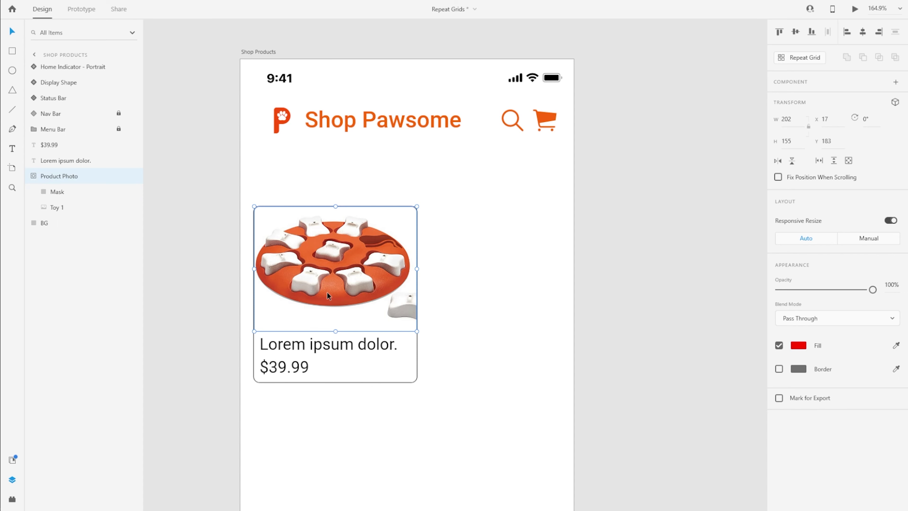
double_click(328, 286)
key("Escape")
- Select the 'Lorem ipsum dolor.' name text and the $39.99 price text
left_click(338, 348)
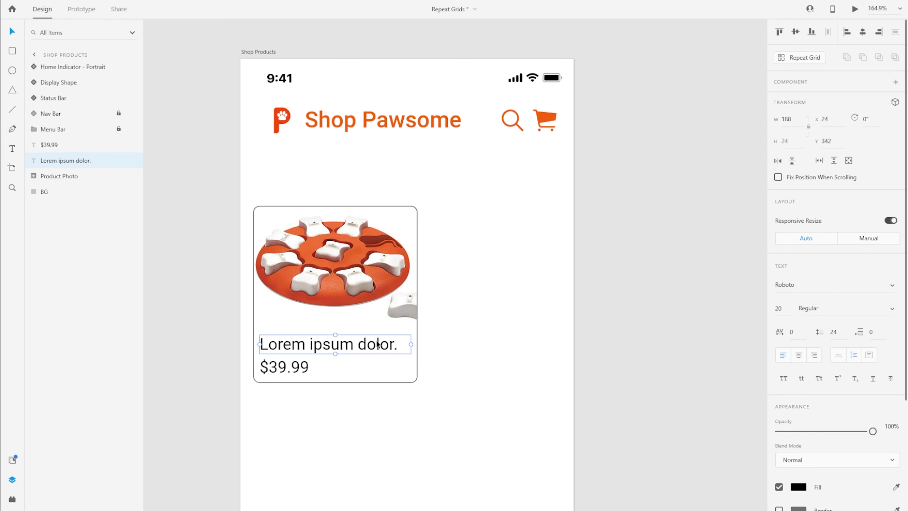
left_click(291, 372)
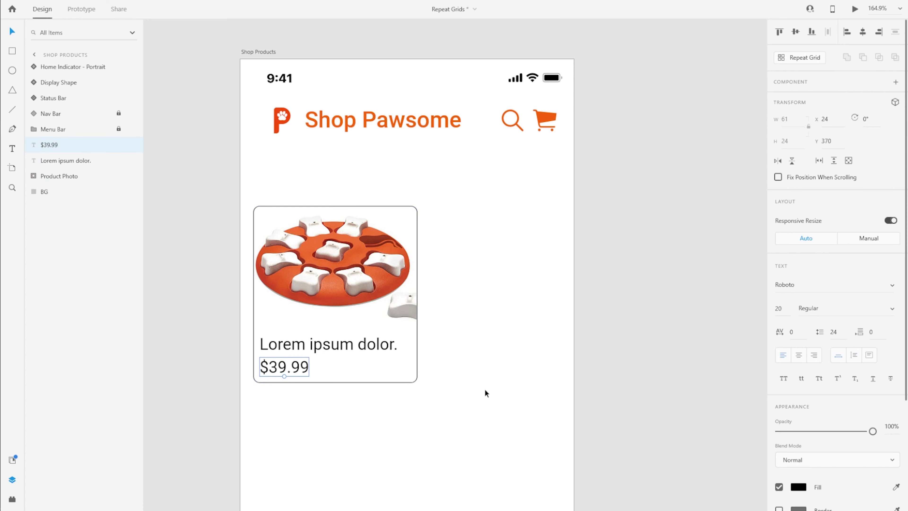
scroll(595, 319, "down", 5)
scroll(296, 248, "left", 5)
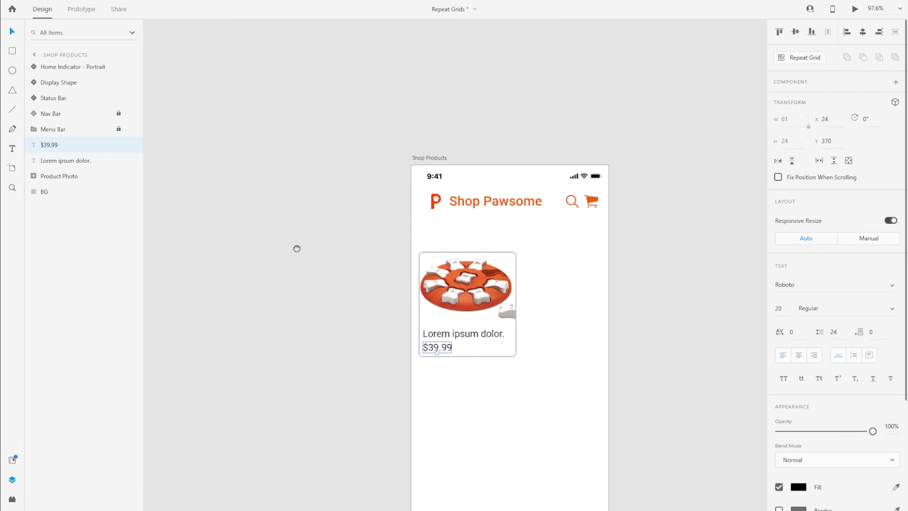
left_click(246, 165)
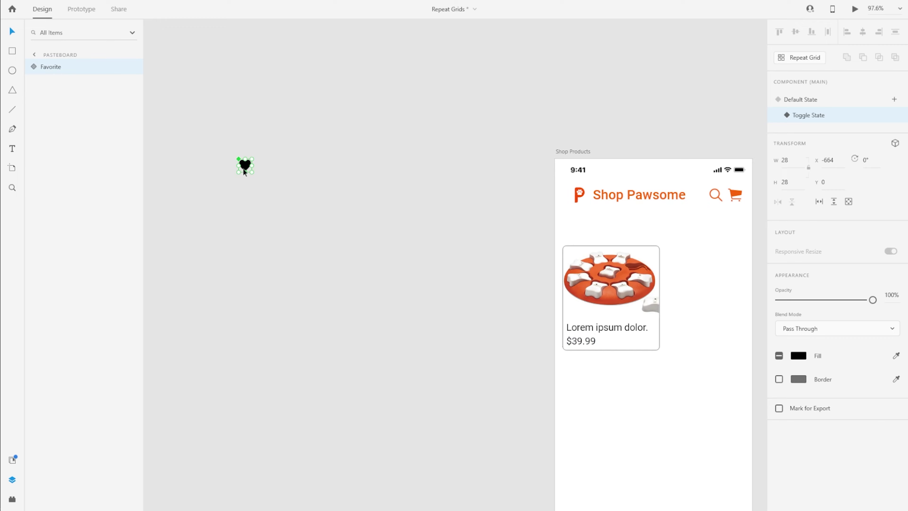
left_click_drag(246, 166, 644, 259)
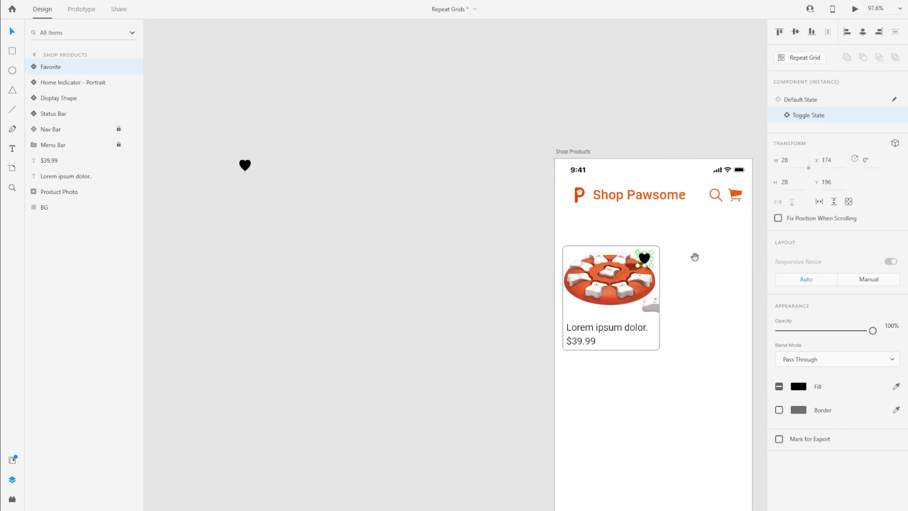
scroll(693, 257, "up", 6)
scroll(460, 309, "up", 3)
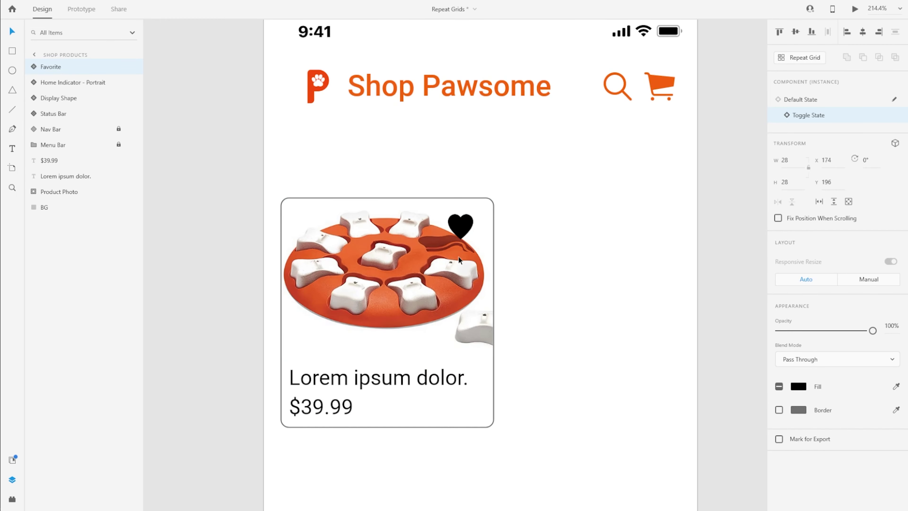
left_click_drag(461, 225, 480, 221)
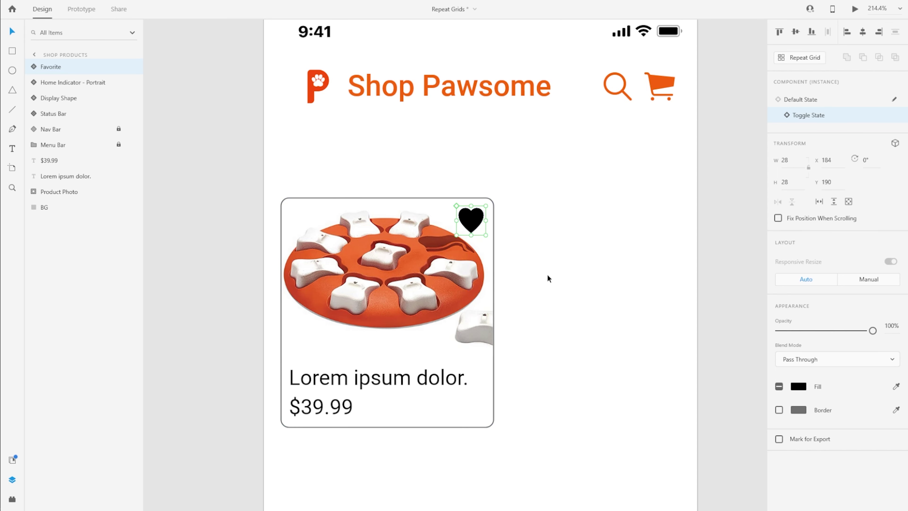
left_click(555, 316)
left_click_drag(591, 293, 514, 233)
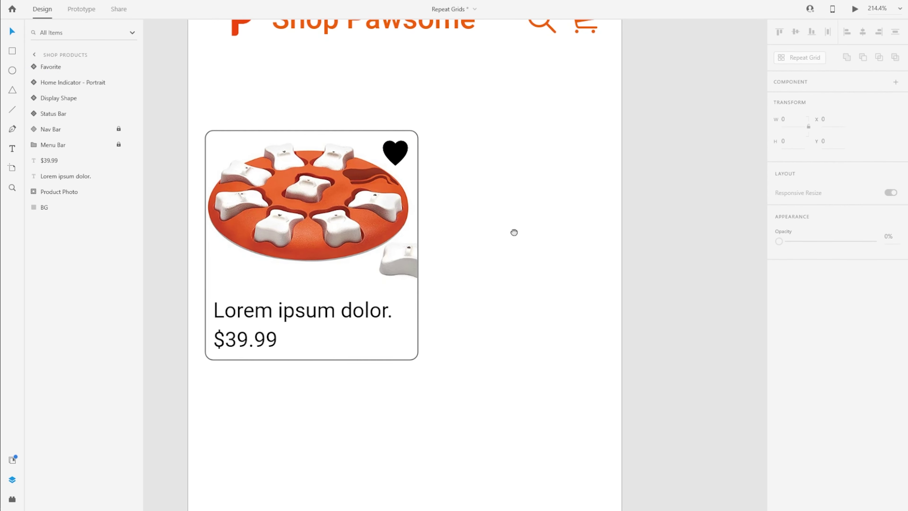
scroll(533, 289, "down", 3)
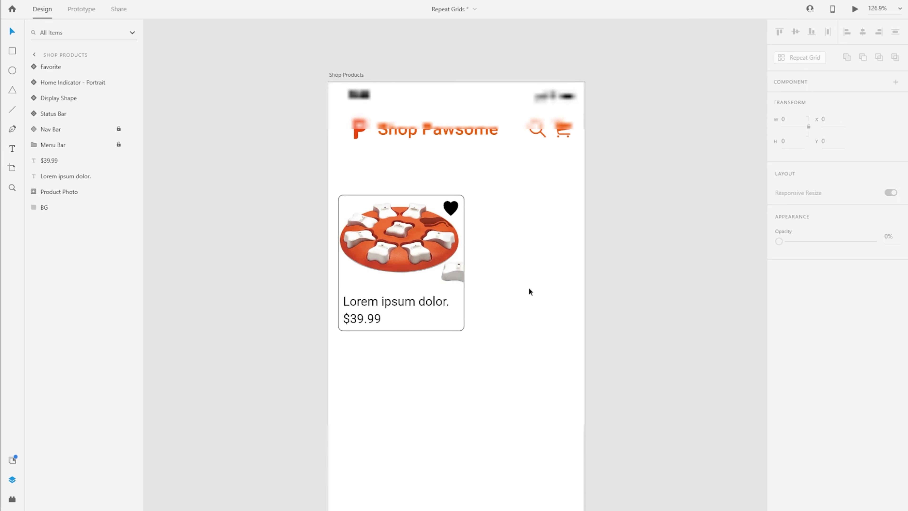
left_click_drag(499, 350, 306, 167)
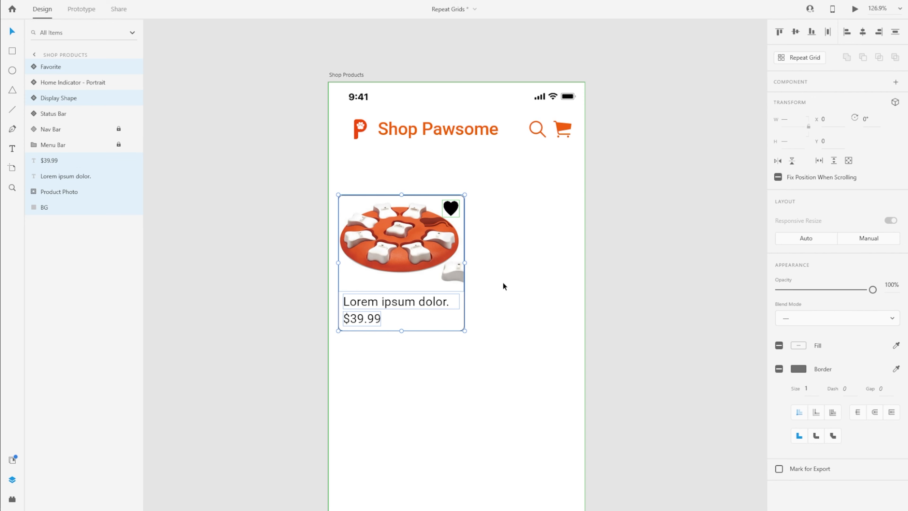
- Move Favorite below Menu Bar, then group Favorite through BG as 'Product'
left_click_drag(50, 66, 54, 143)
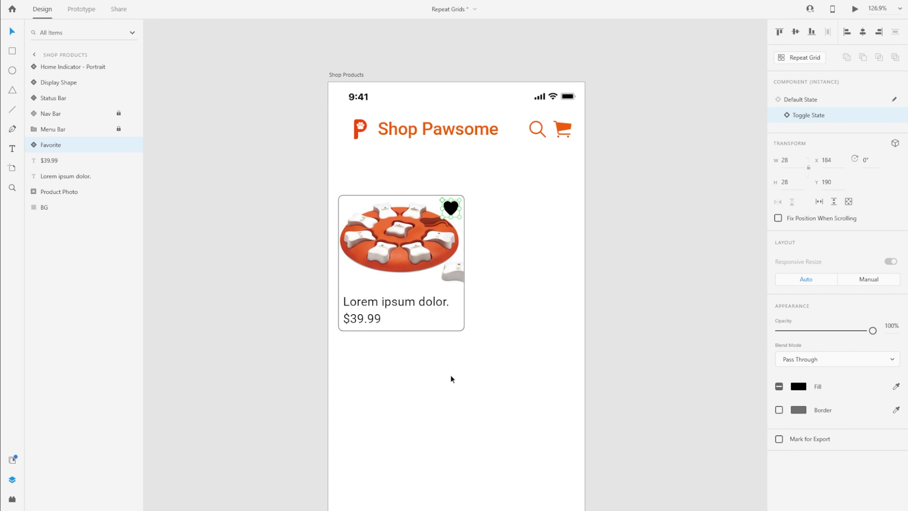
left_click(72, 207, "shift")
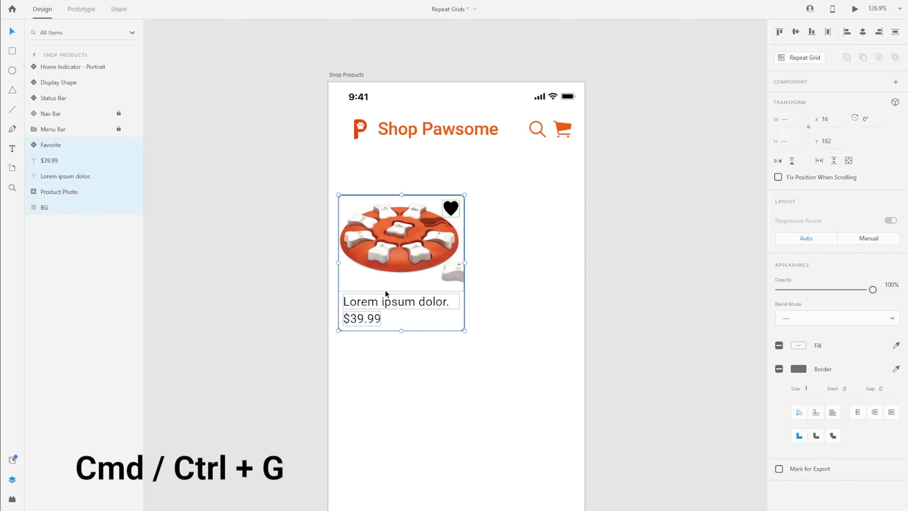
key("ctrl+g")
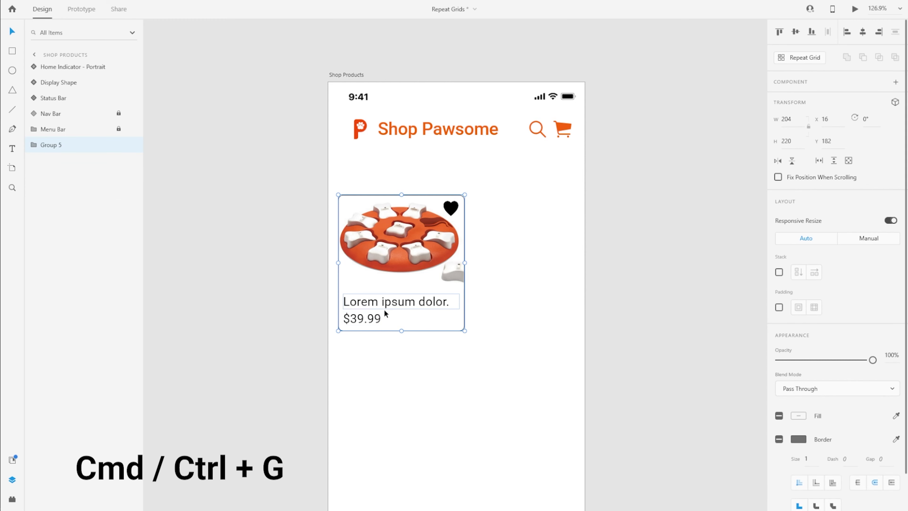
double_click(57, 144)
type("Pro")
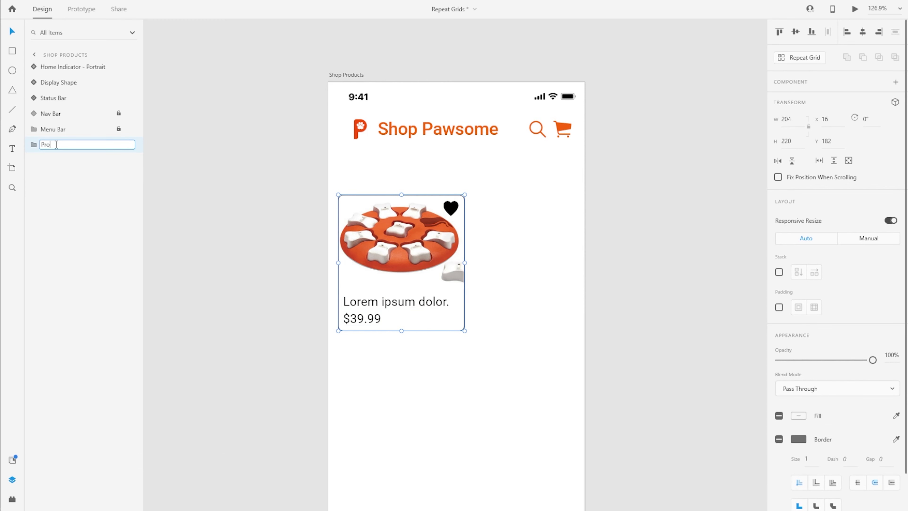
type("duct")
key("Return")
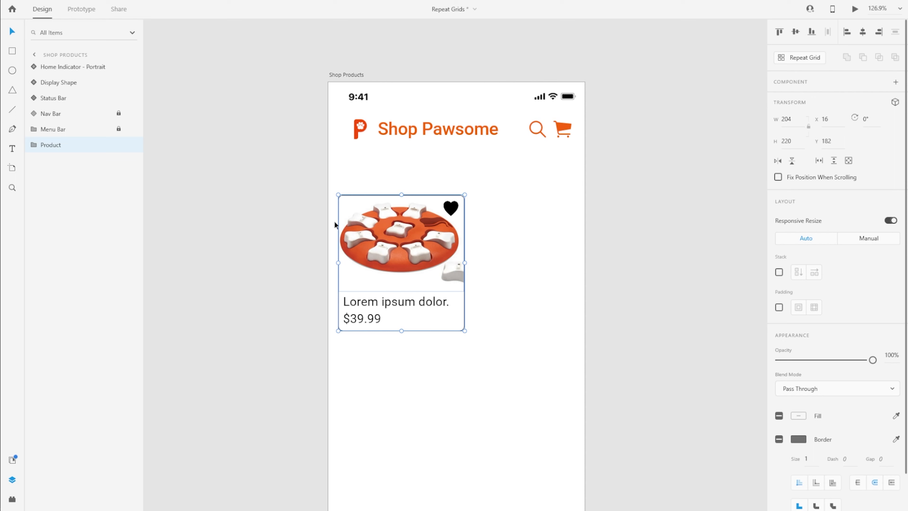
key("alt")
scroll(203, 200, "down", 2)
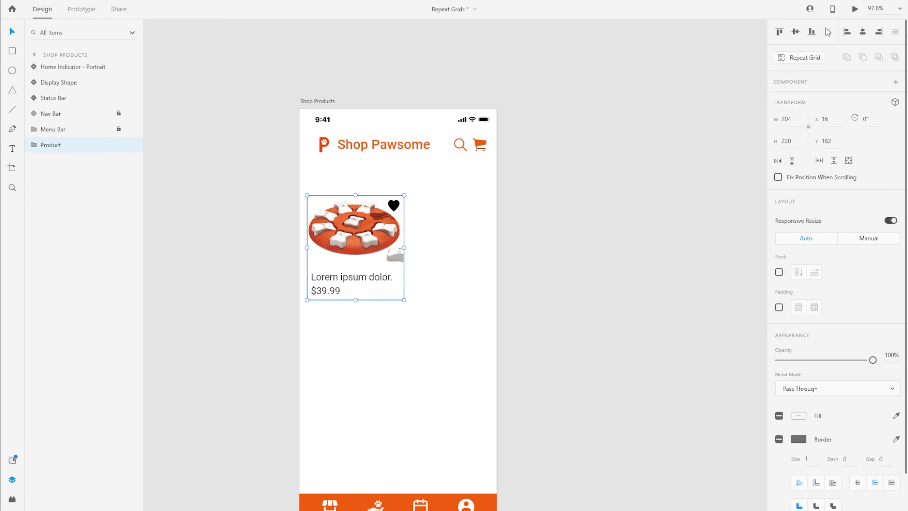
- Turn the Product card into a repeat grid of four cards in a single row
left_click(800, 62)
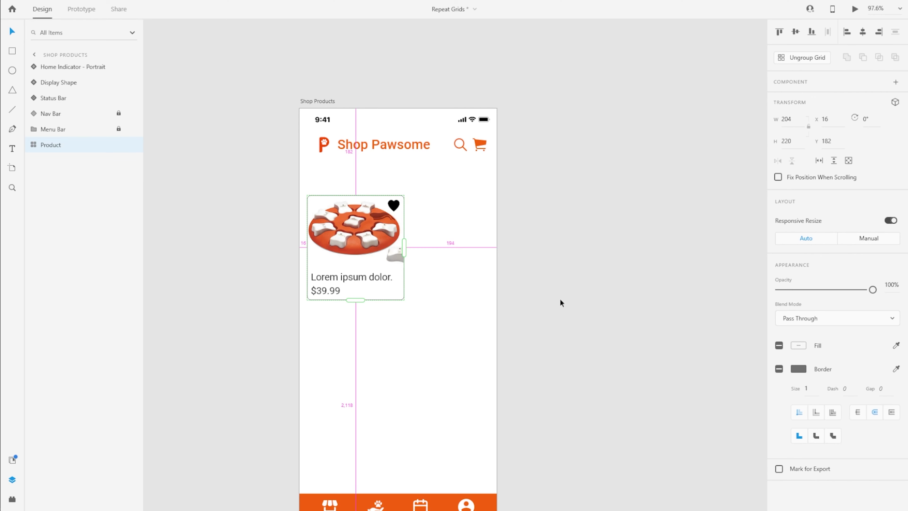
scroll(560, 300, "up", 2)
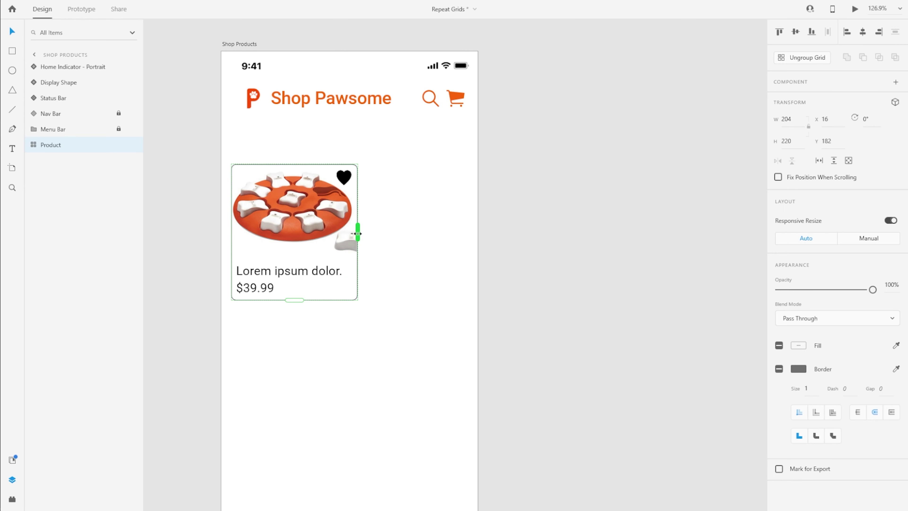
left_click_drag(358, 233, 695, 224)
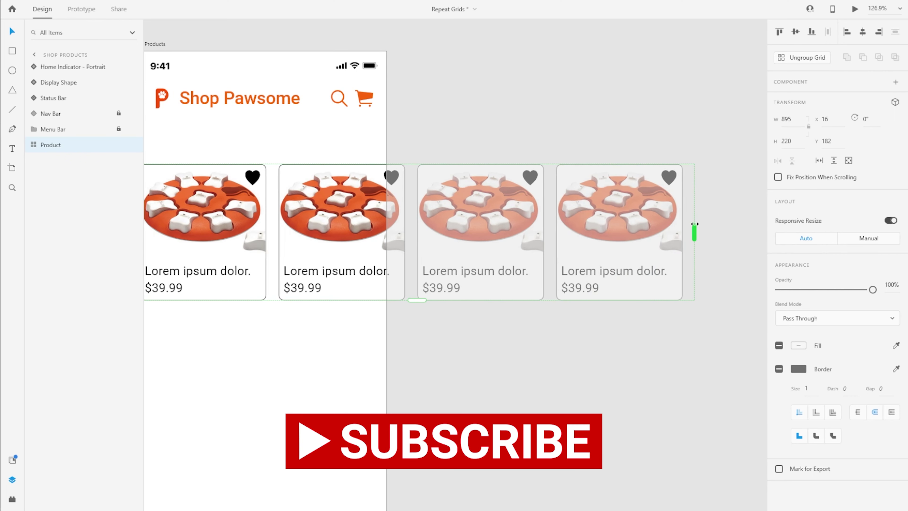
scroll(536, 310, "down", 5)
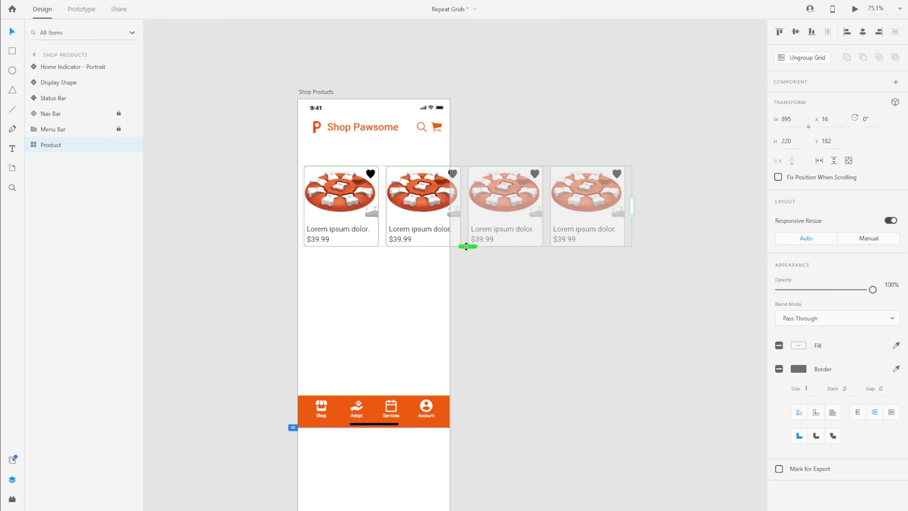
left_click_drag(466, 248, 520, 248)
scroll(469, 247, "up", 6)
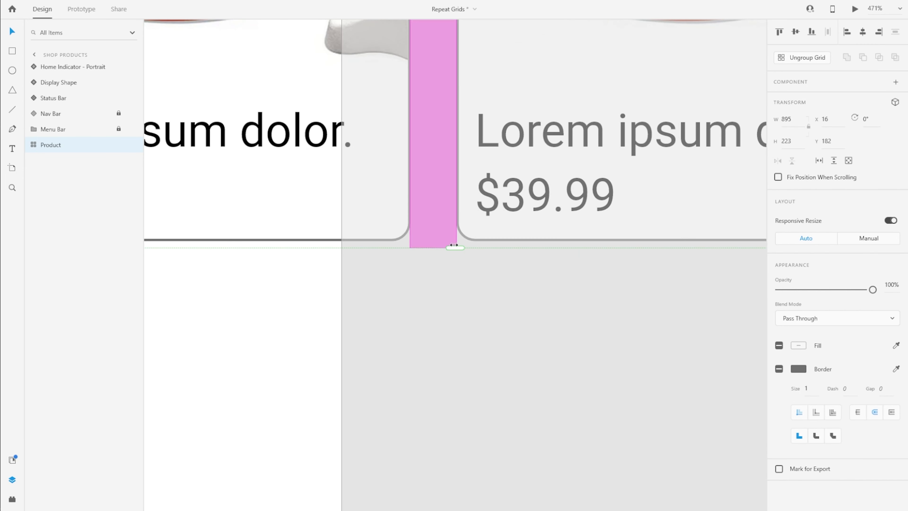
left_click_drag(455, 247, 460, 241)
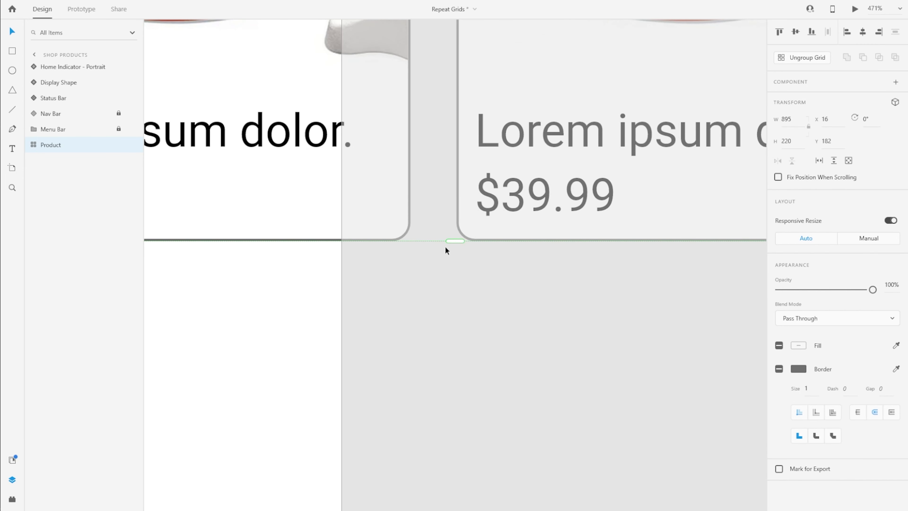
scroll(445, 246, "down", 6)
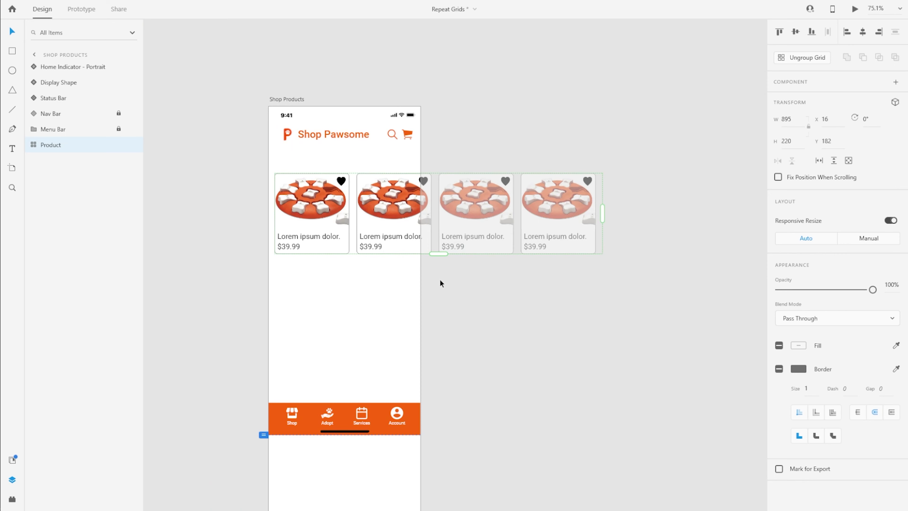
scroll(279, 205, "up", 2)
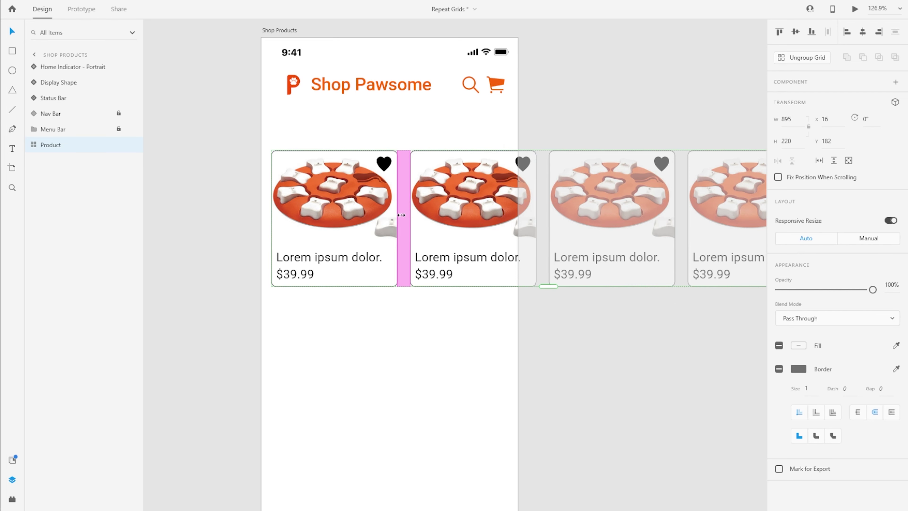
mouse_move(403, 215)
left_mouse_down()
mouse_move(480, 213)
mouse_move(397, 217)
left_mouse_up()
scroll(530, 351, "right", 3)
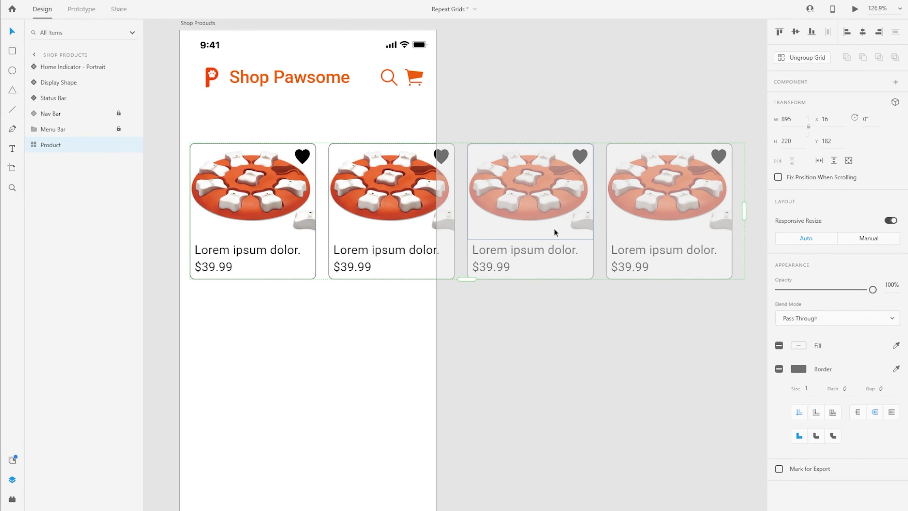
left_click_drag(691, 329, 709, 347)
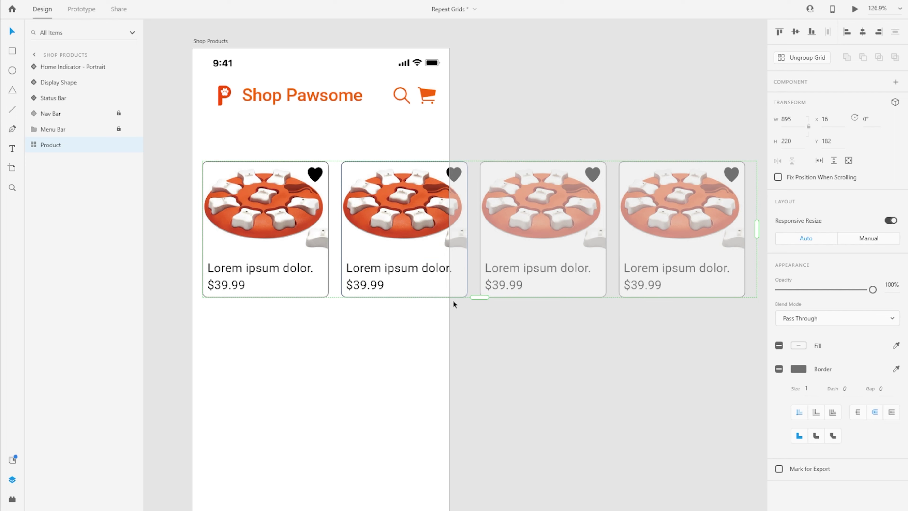
left_click(411, 361)
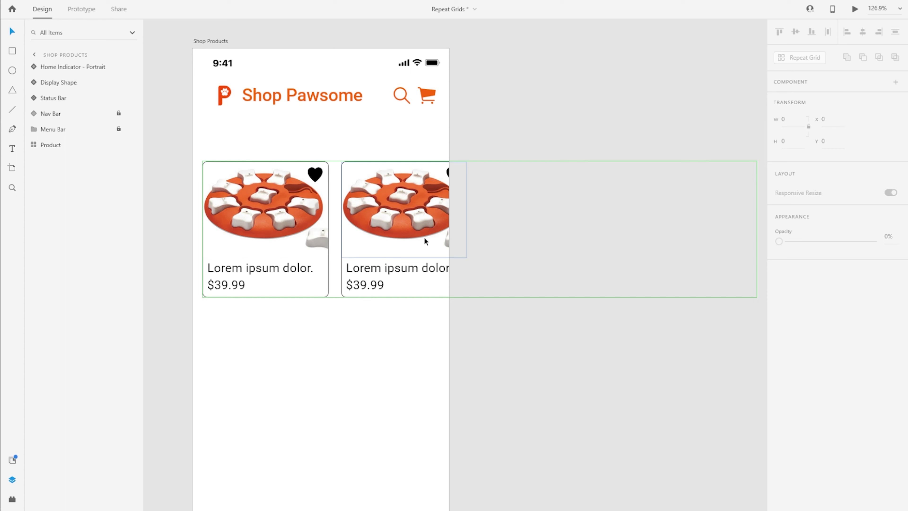
left_click(415, 237)
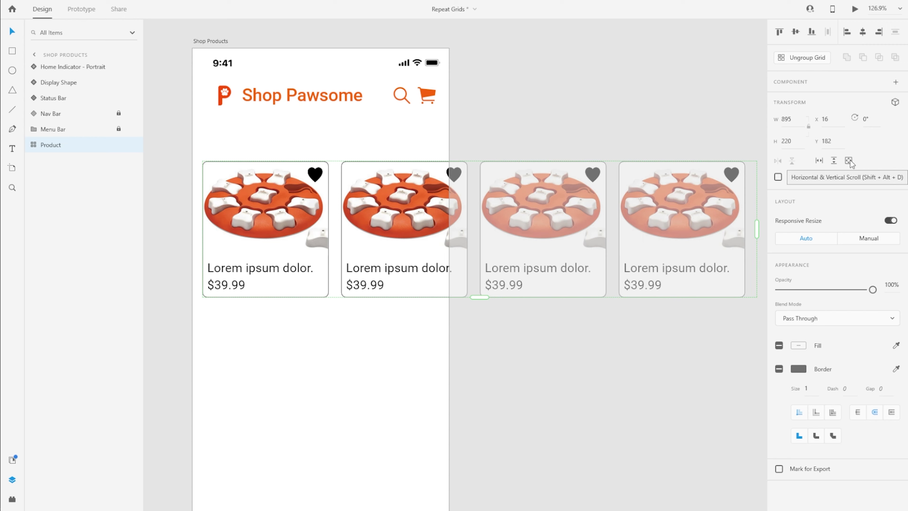
- Make the product row scroll horizontally and stretch it to the artboard's 414 width
left_click(819, 162)
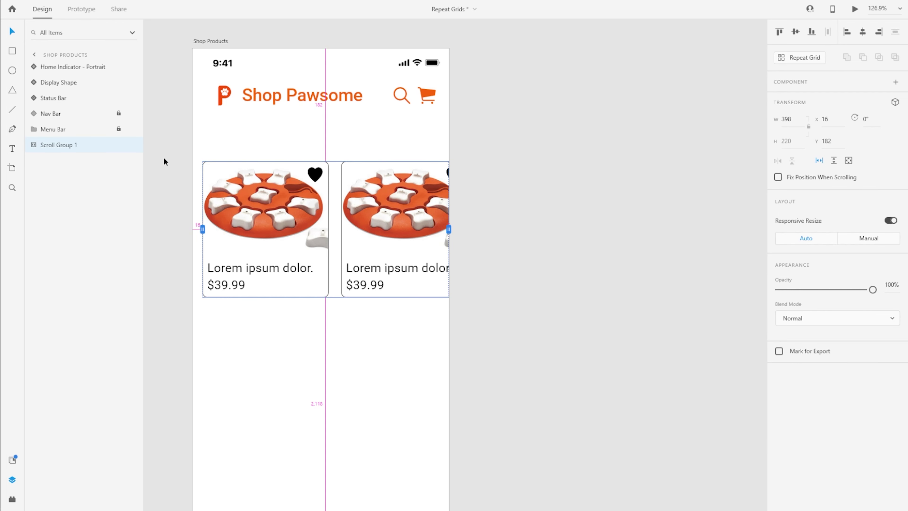
scroll(183, 163, "up", 3, "ctrl")
scroll(200, 170, "up", 1, "ctrl")
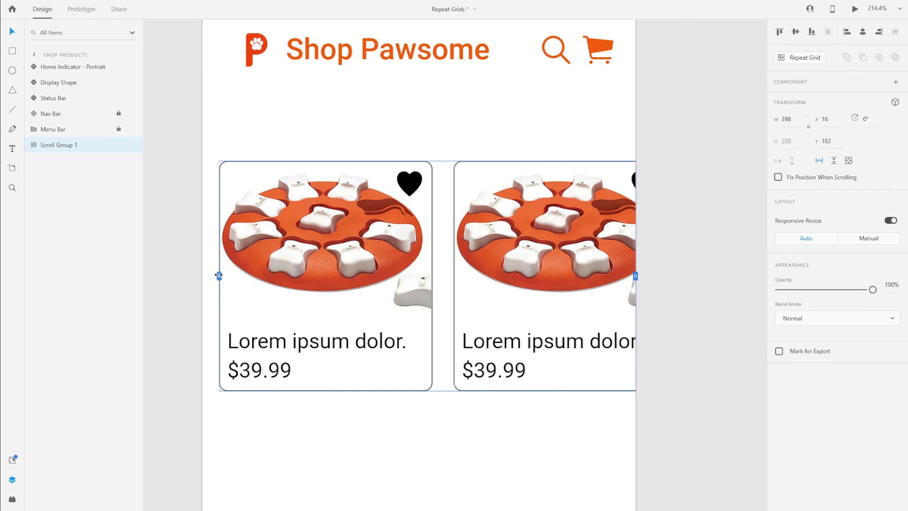
left_click_drag(218, 275, 203, 274)
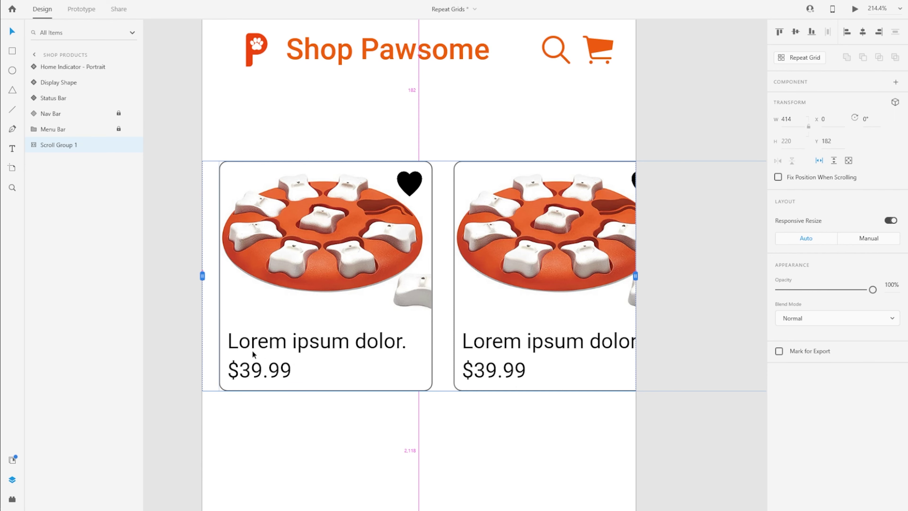
scroll(246, 361, "down", 3)
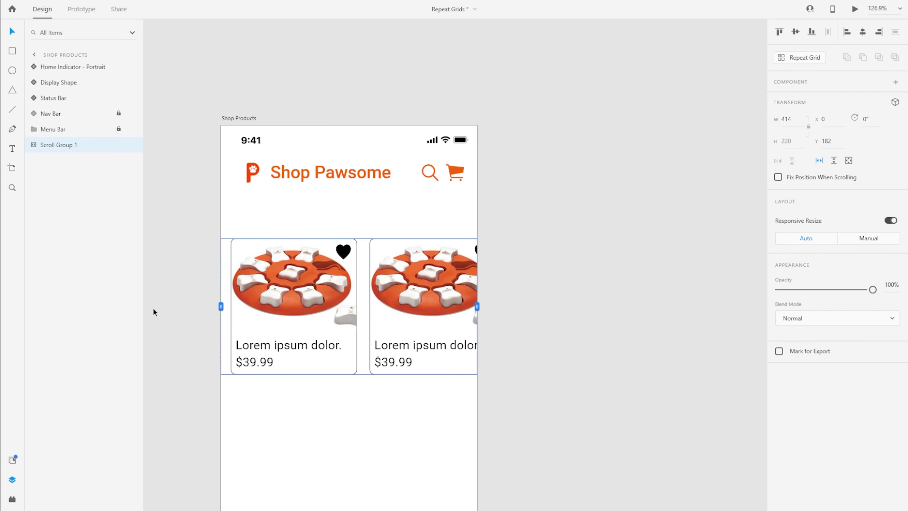
- Preview the Shop Products artboard, close the preview, and select Scroll Group 1
left_click(237, 117)
left_click(855, 9)
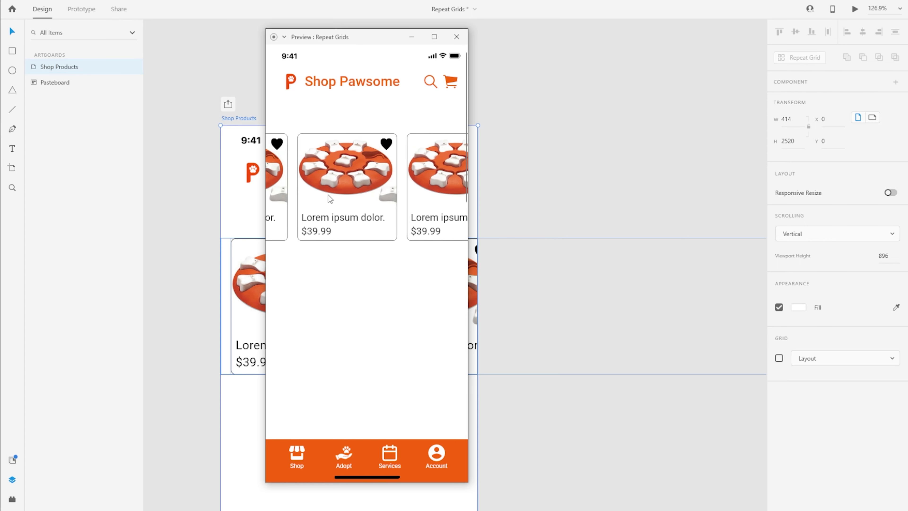
left_click(457, 37)
left_click(601, 368)
scroll(601, 368, "down", 3)
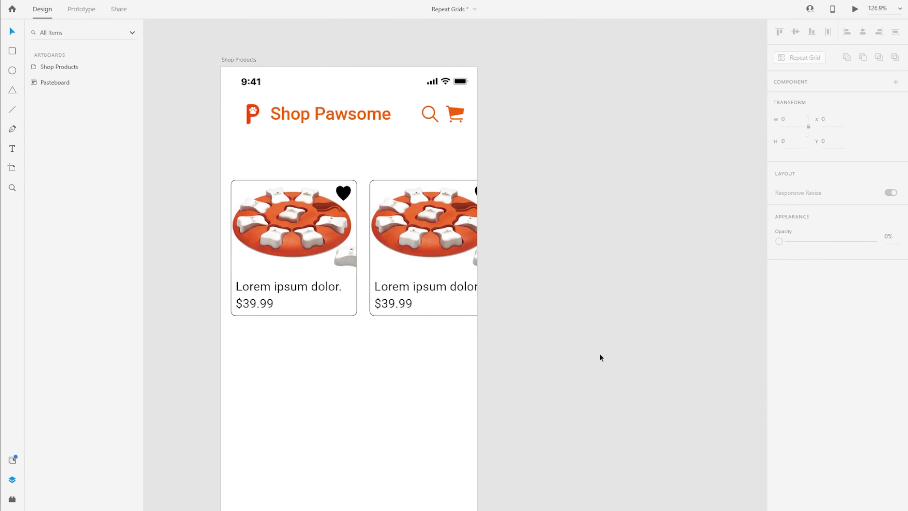
left_click(312, 251)
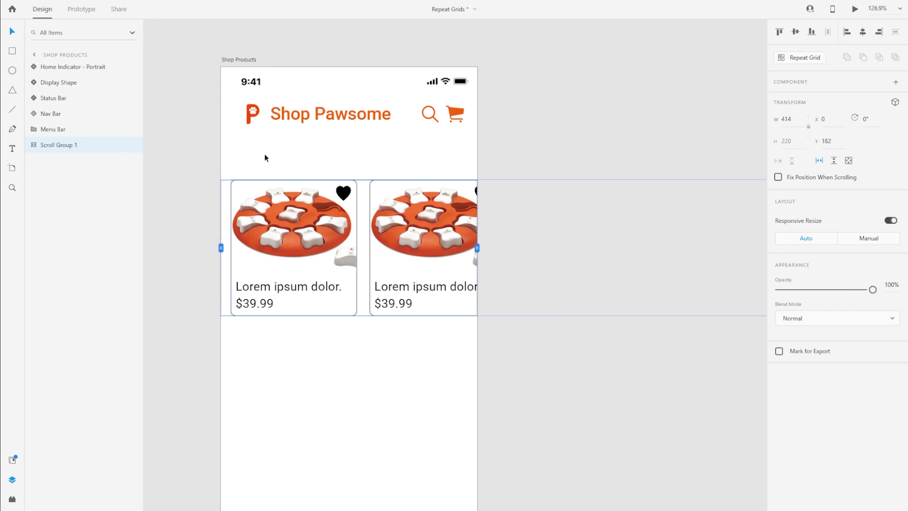
- Add a 'Toys' heading above the cards, set to size 28 Medium weight
key("r")
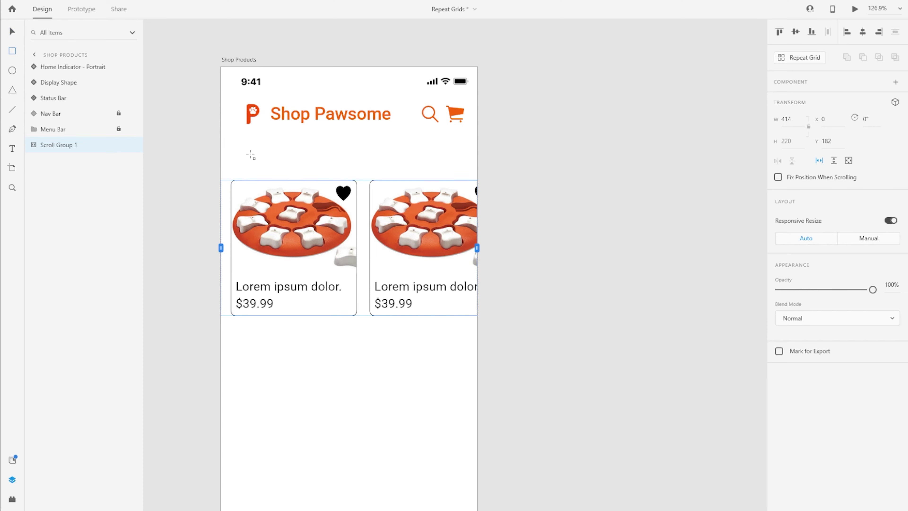
left_click(12, 148)
left_click(257, 158)
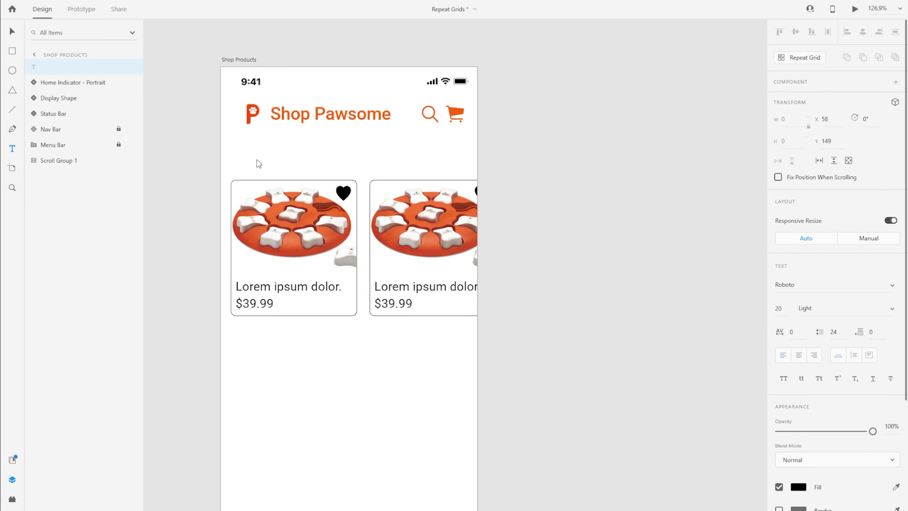
type("Toys")
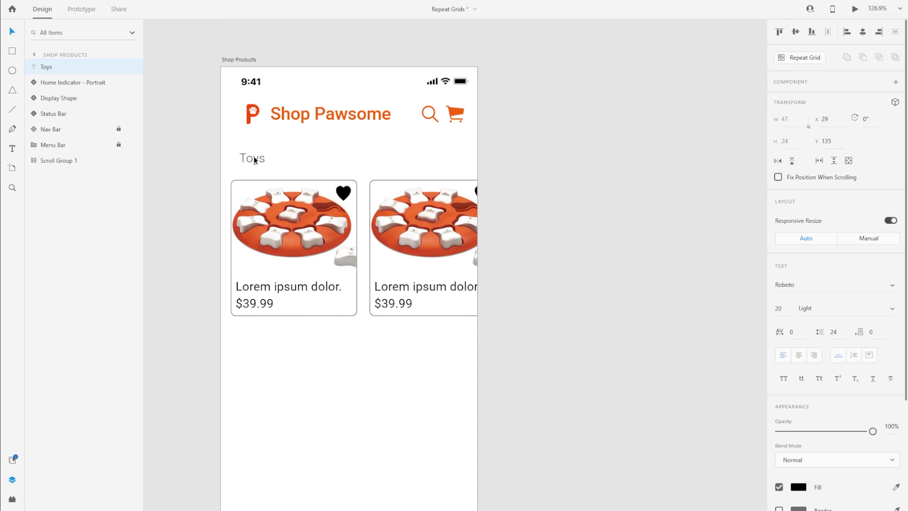
key("Escape")
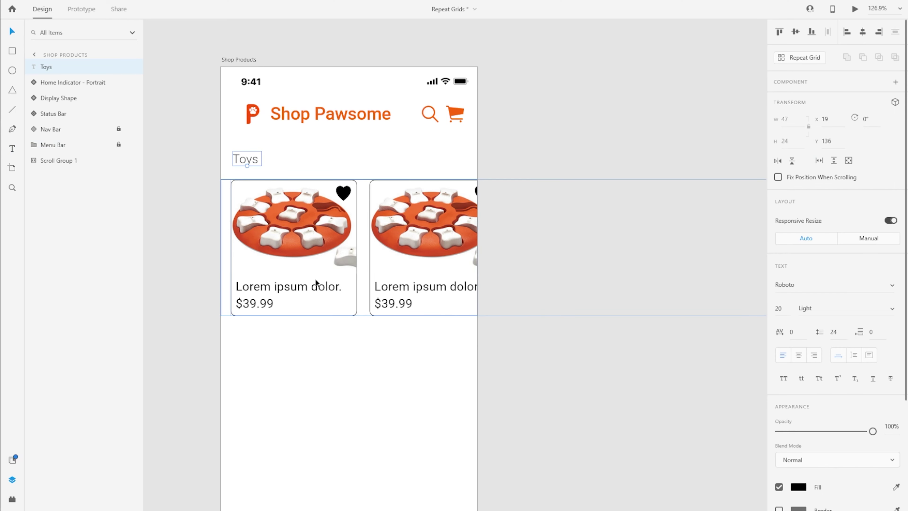
left_click_drag(259, 161, 256, 159)
left_click(778, 308)
type("28")
left_click(865, 308)
left_click(865, 308)
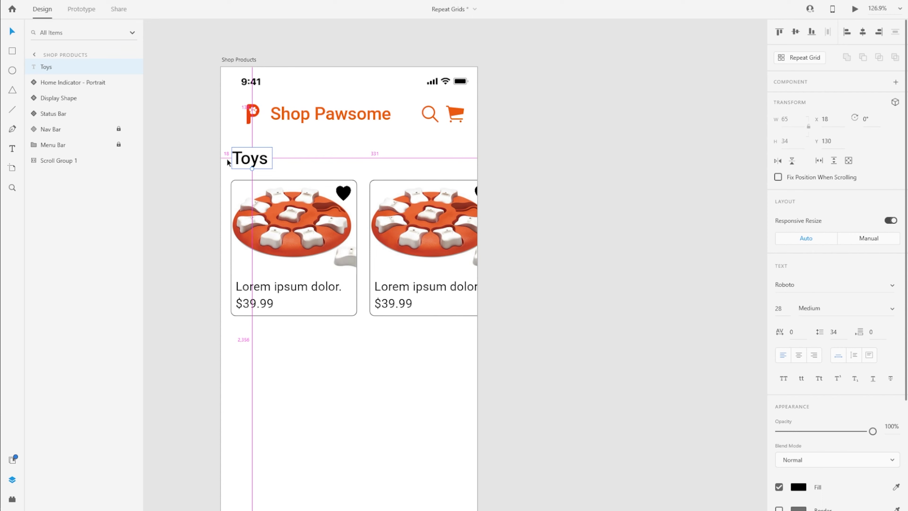
- Duplicate the heading to the right as a 20 Light 'See All' label
left_click_drag(245, 160, 447, 166, "alt")
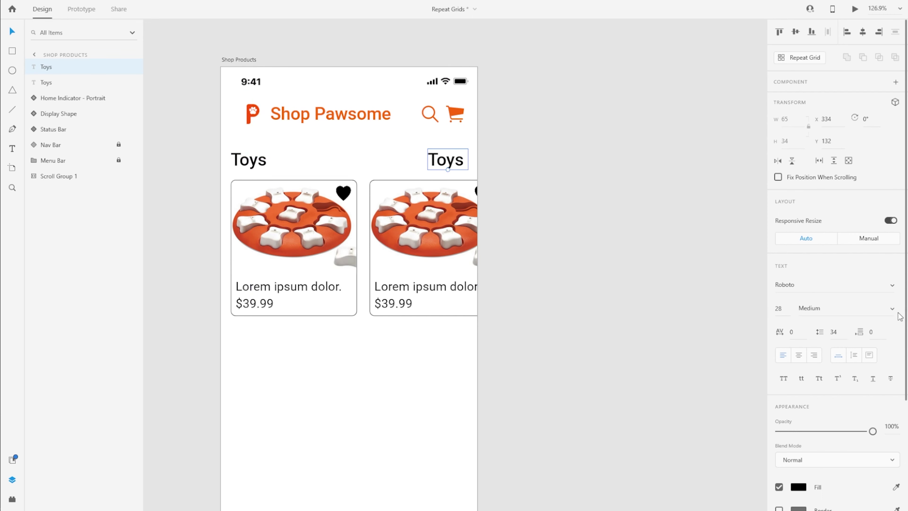
left_click(866, 307)
left_click(866, 228)
left_click(778, 308)
type("20")
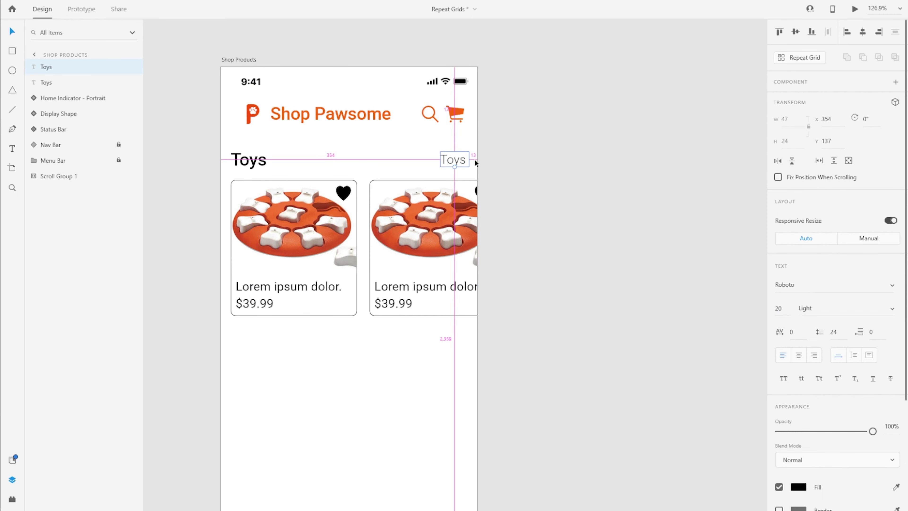
double_click(451, 162)
type("See All")
key("Escape")
left_click_drag(451, 161, 476, 164)
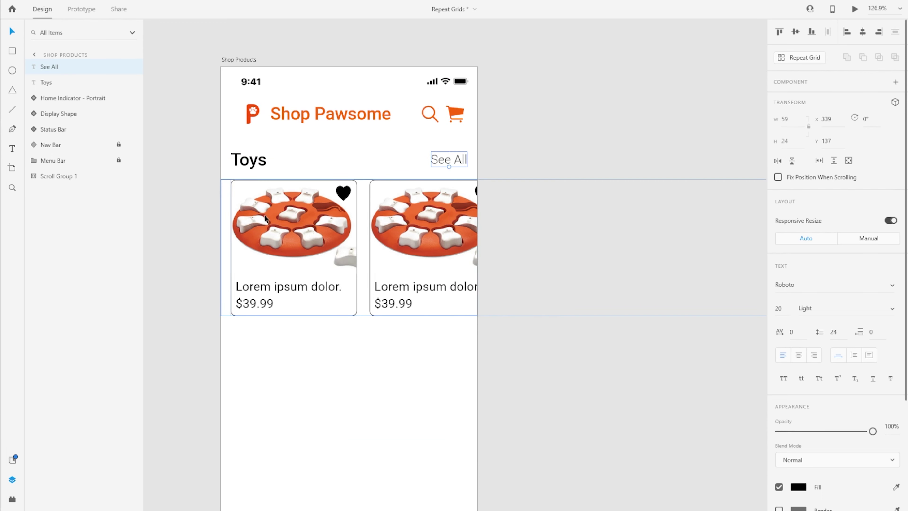
- Group the Toys heading, See All label and Scroll Group 1 into a group named 'Toys'
left_click_drag(186, 151, 529, 313)
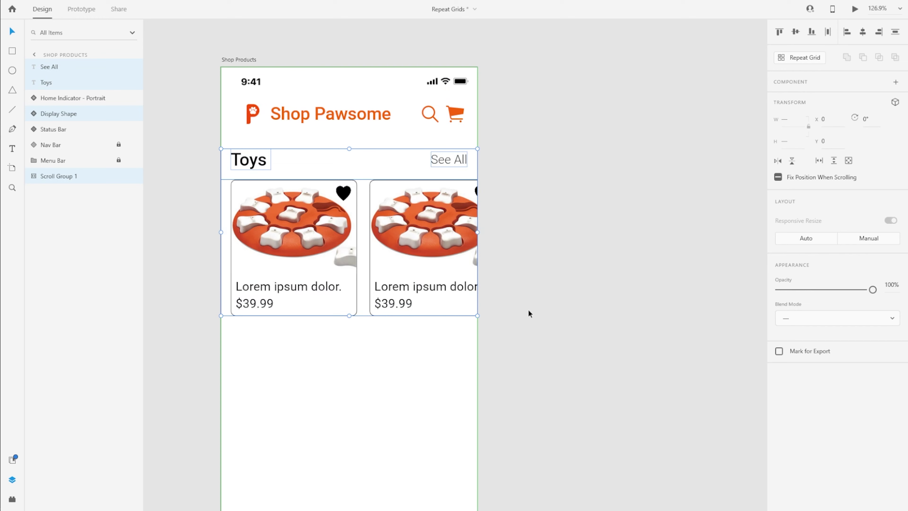
left_click(530, 314)
left_click(436, 169)
left_click(332, 275)
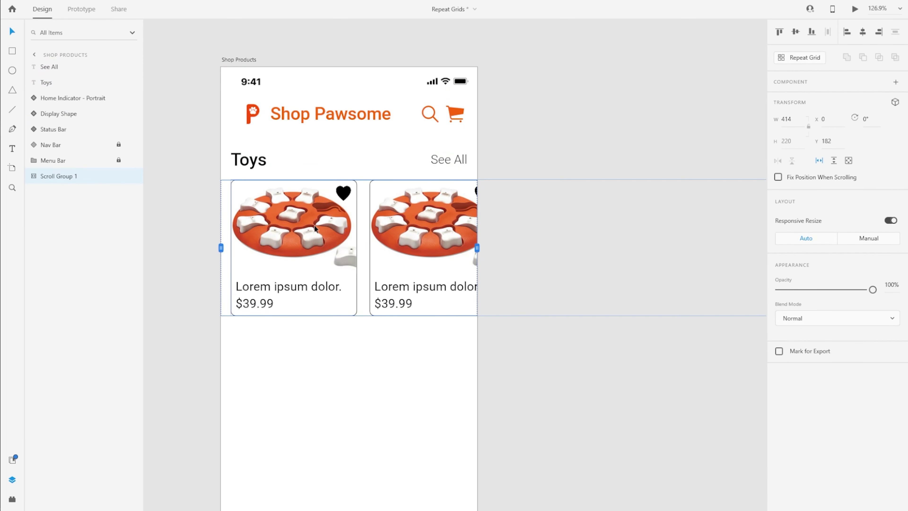
left_click(261, 165, "shift")
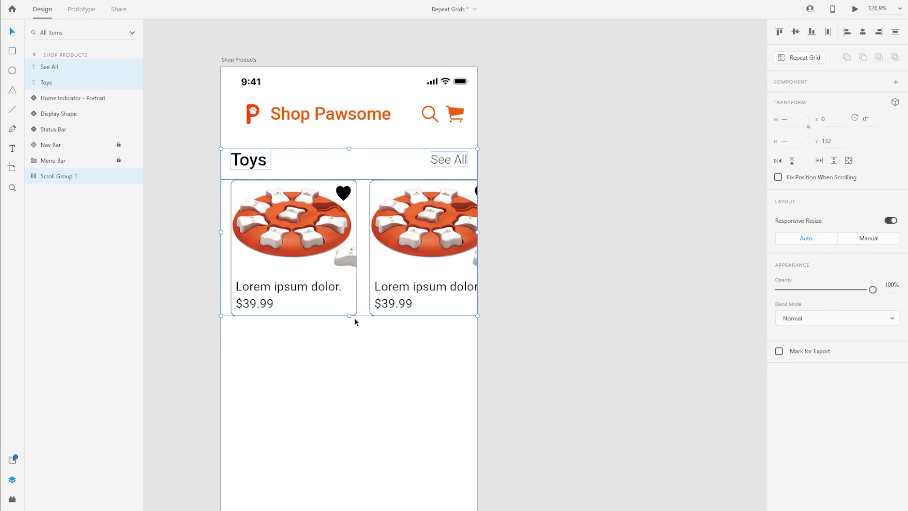
key("ctrl+g")
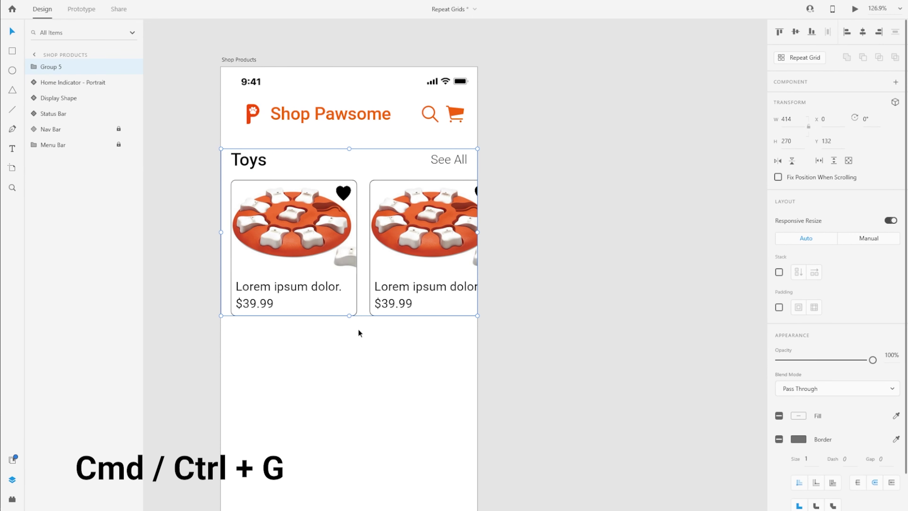
double_click(48, 66)
type("Toys")
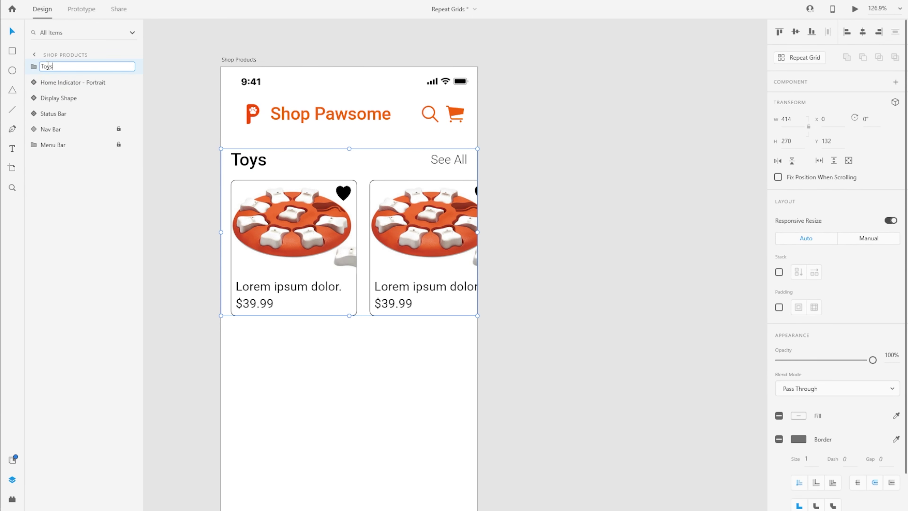
key("Return")
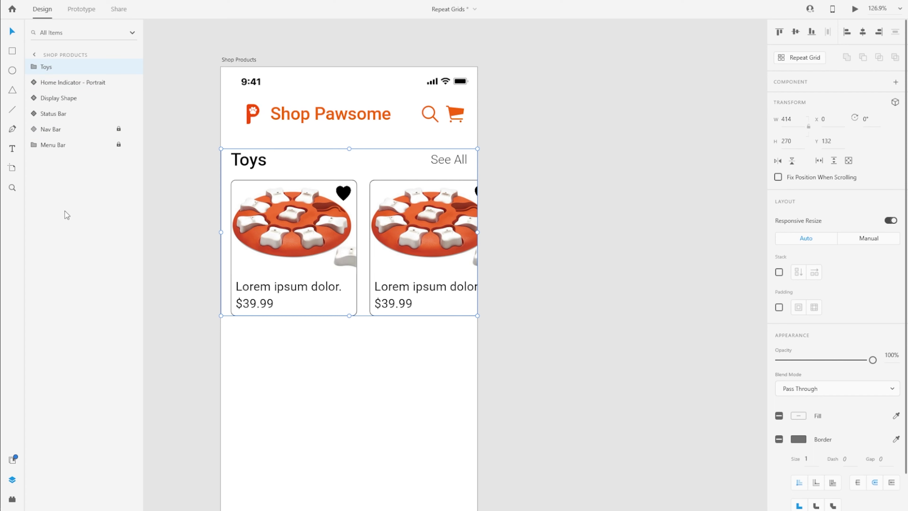
scroll(454, 279, "down", 5)
scroll(454, 280, "down", 3)
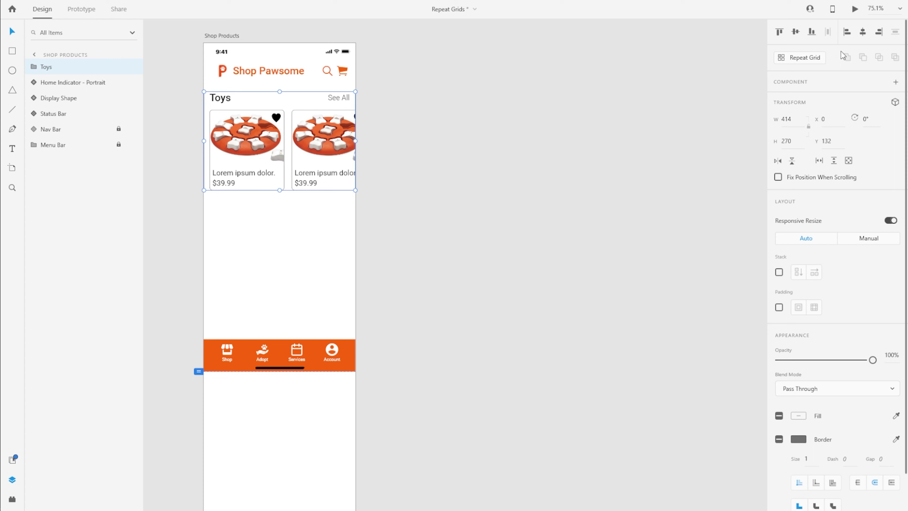
- Make the Toys group a vertical repeat grid with added rows and wider row spacing
left_click(803, 60)
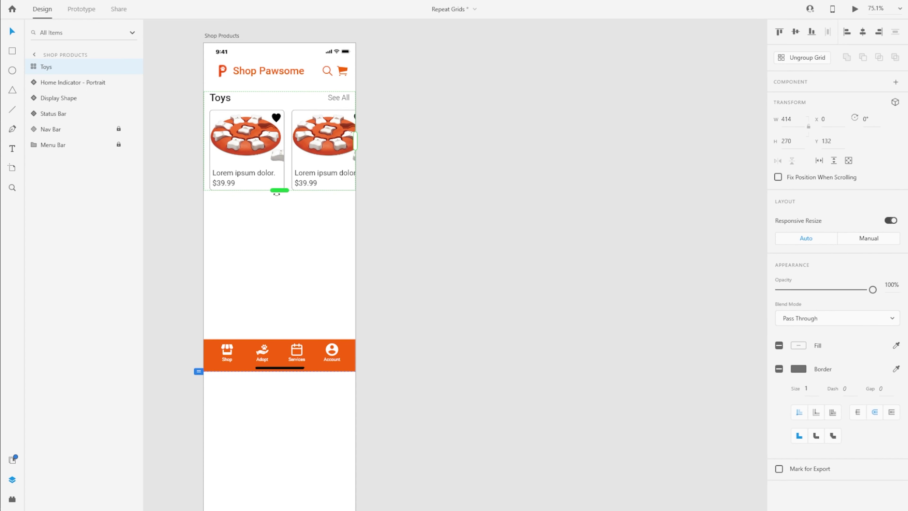
scroll(413, 217, "down", 2)
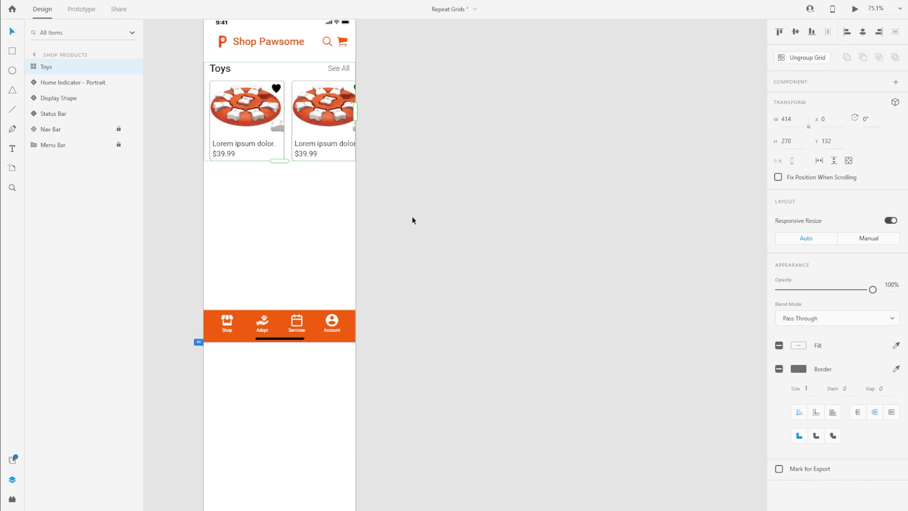
scroll(593, 256, "down", 3)
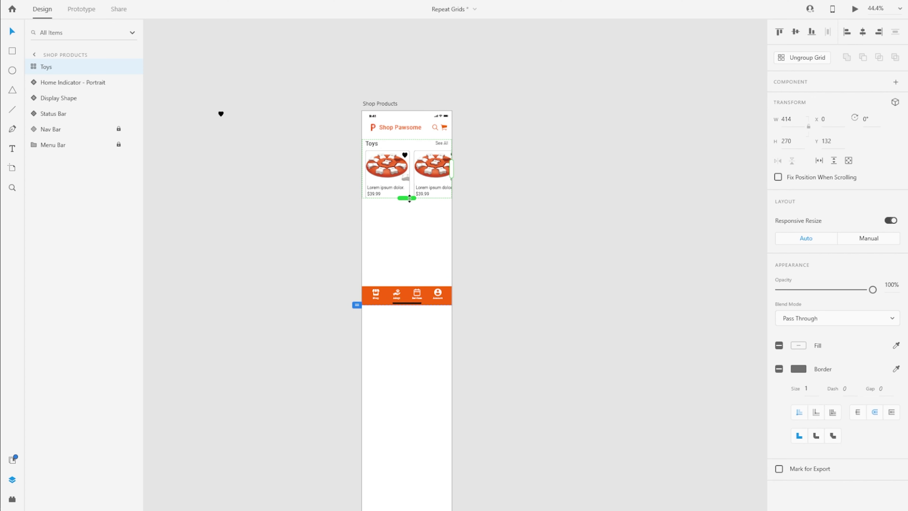
left_click_drag(410, 198, 418, 456)
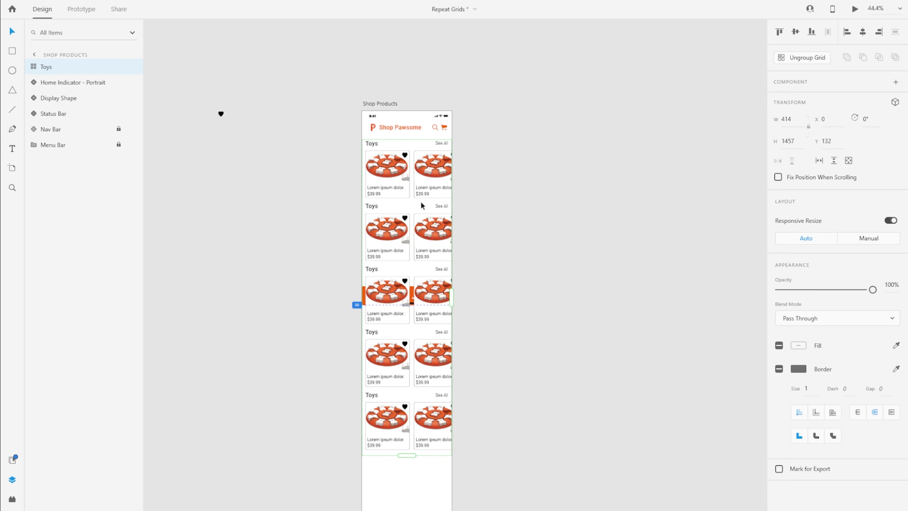
left_click_drag(422, 201, 424, 204)
scroll(407, 201, "up", 5)
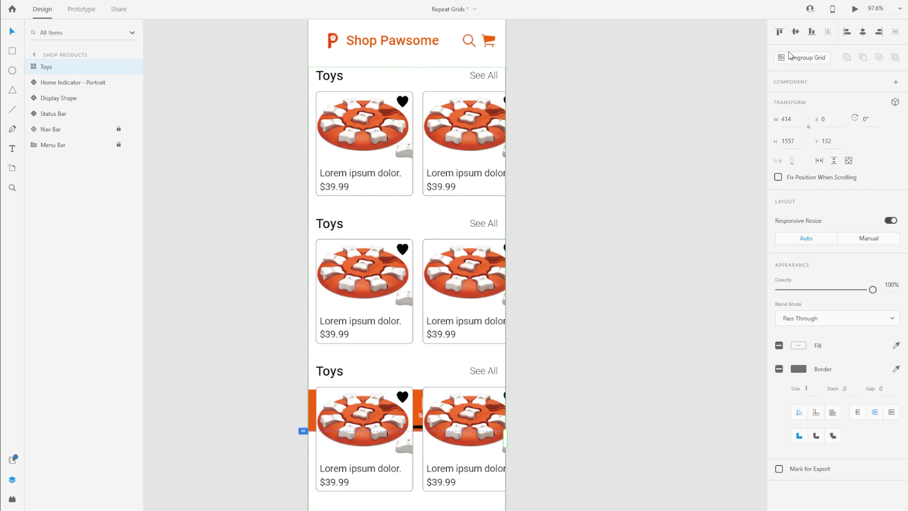
- Ungroup the grid into six separate Toys sections and stack them beneath the nav bar
left_click(807, 58)
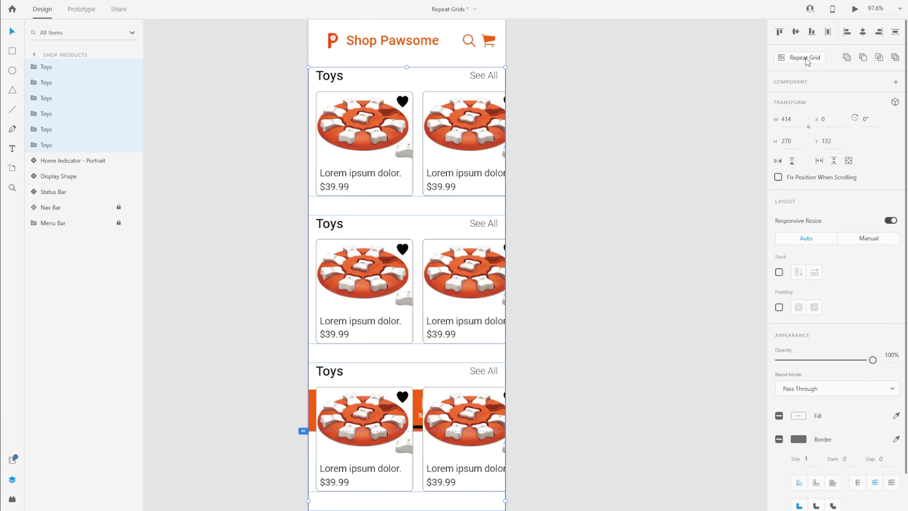
left_click(564, 293)
left_click(386, 199)
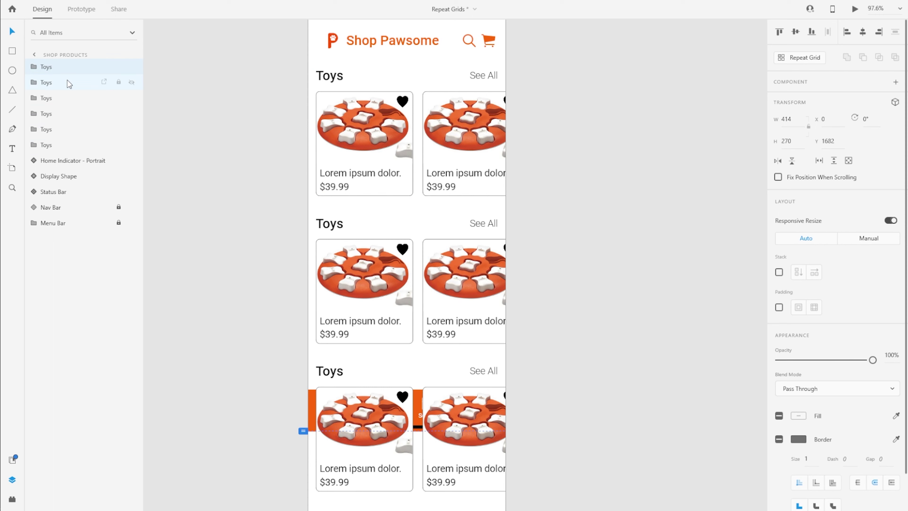
left_click(68, 103)
left_click(64, 68)
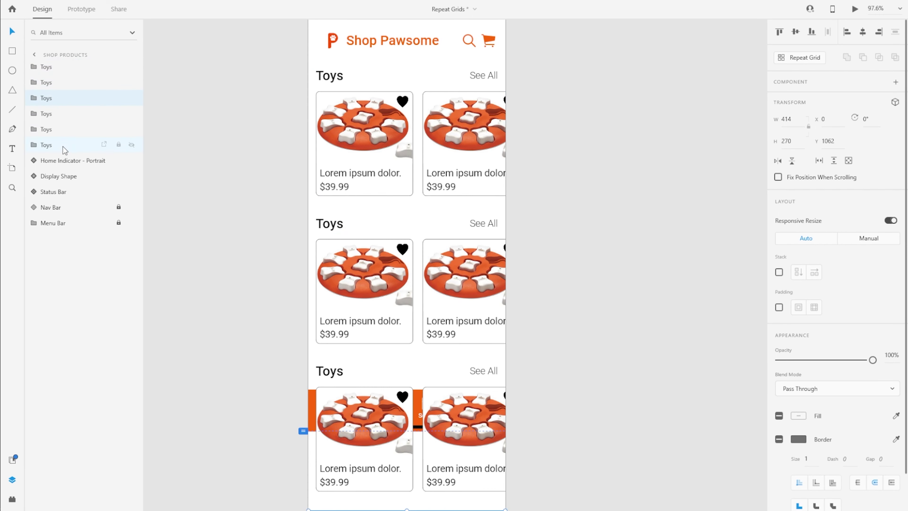
left_click(65, 147)
left_click(65, 77, "shift")
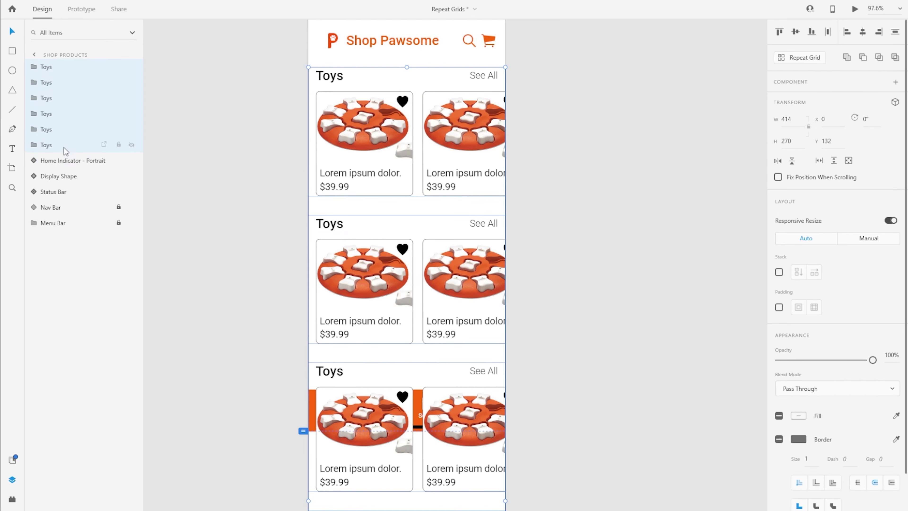
left_click_drag(65, 148, 69, 321)
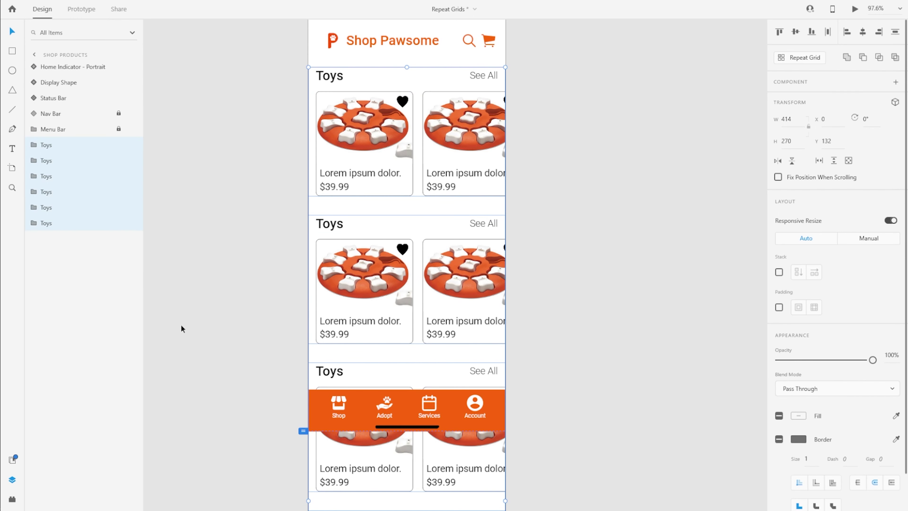
- Retitle the second section's Toys heading as 'Bowls & Feeders'
left_click(220, 234)
left_click(330, 220)
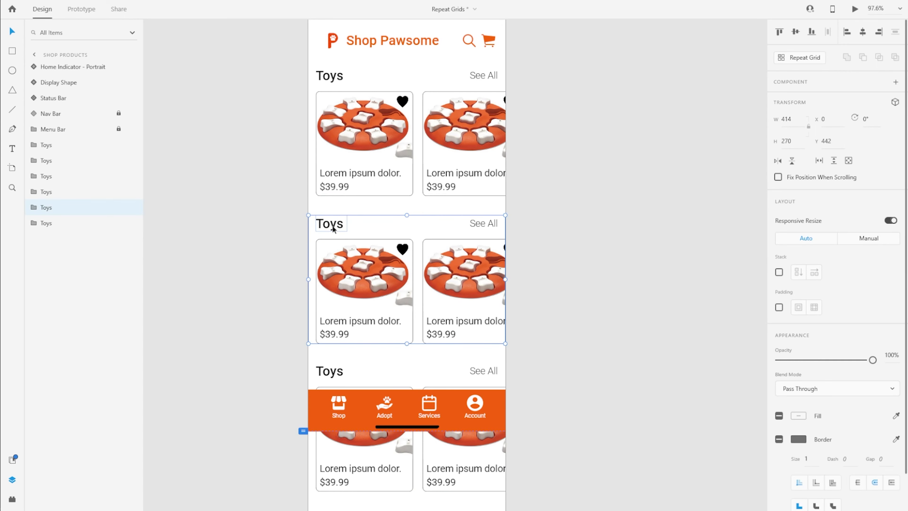
double_click(332, 226)
double_click(333, 225)
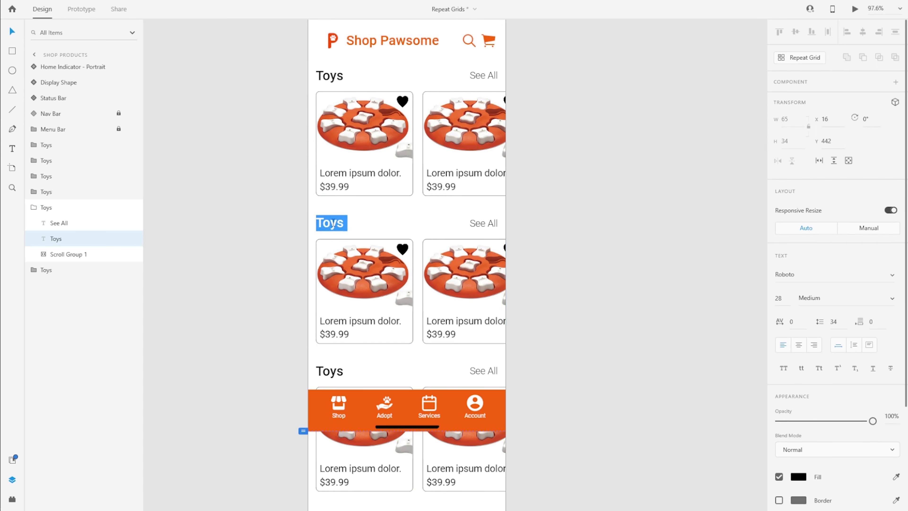
type("Bowls & Feeders")
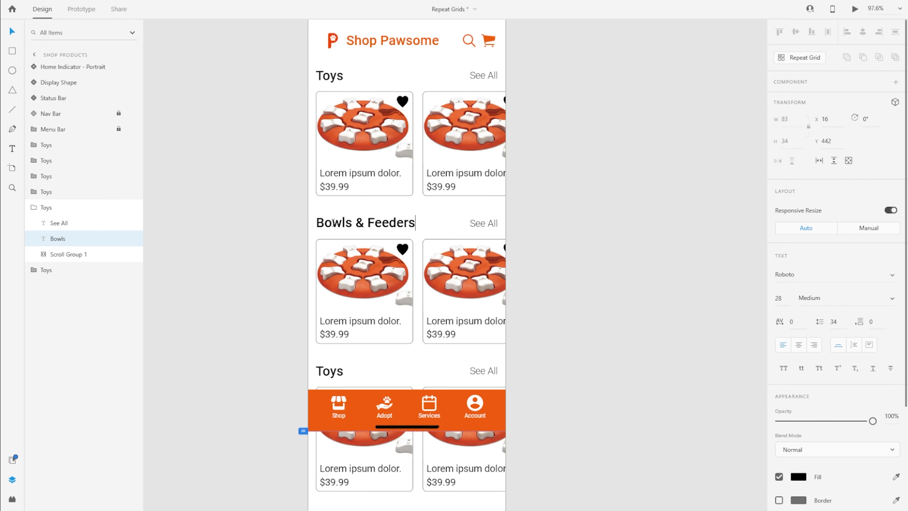
key("Escape")
left_click(668, 242)
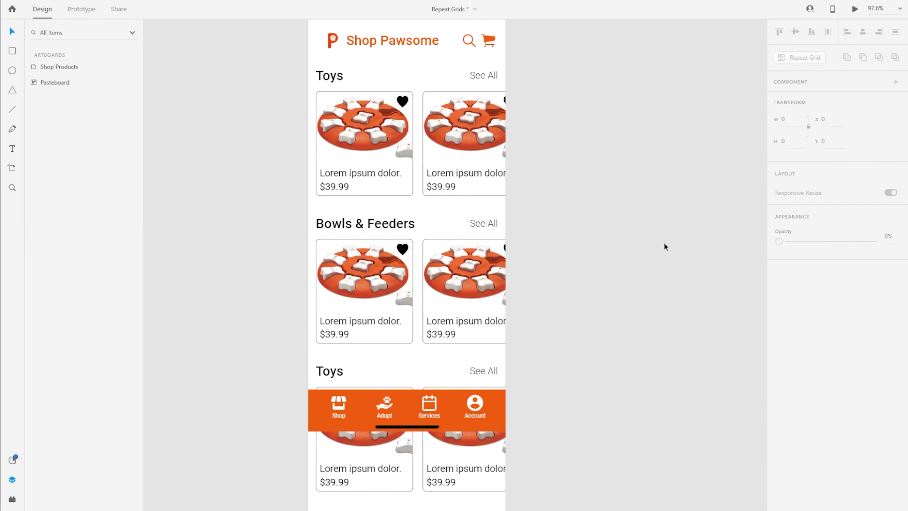
- Scroll through the stacked sections and select the top Toys section
scroll(663, 247, "up", 1)
scroll(667, 248, "down", 7)
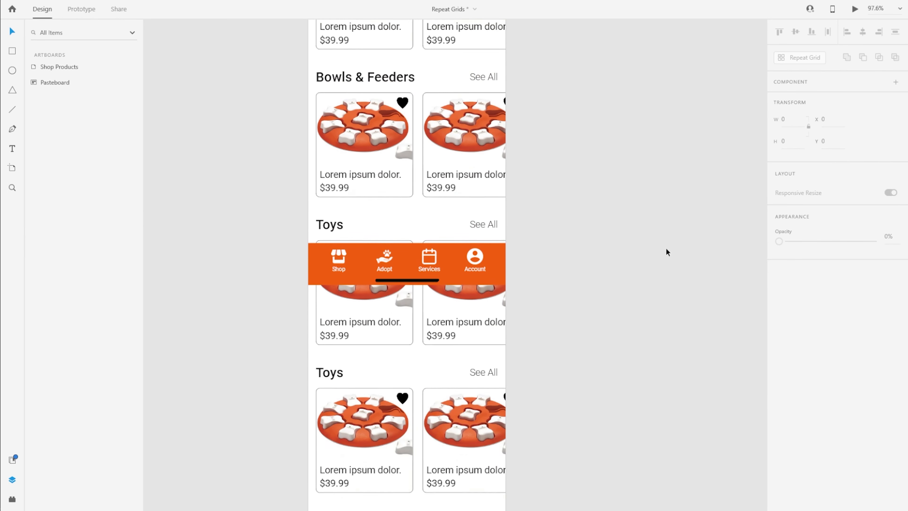
scroll(445, 382, "down", 4)
scroll(464, 396, "up", 12)
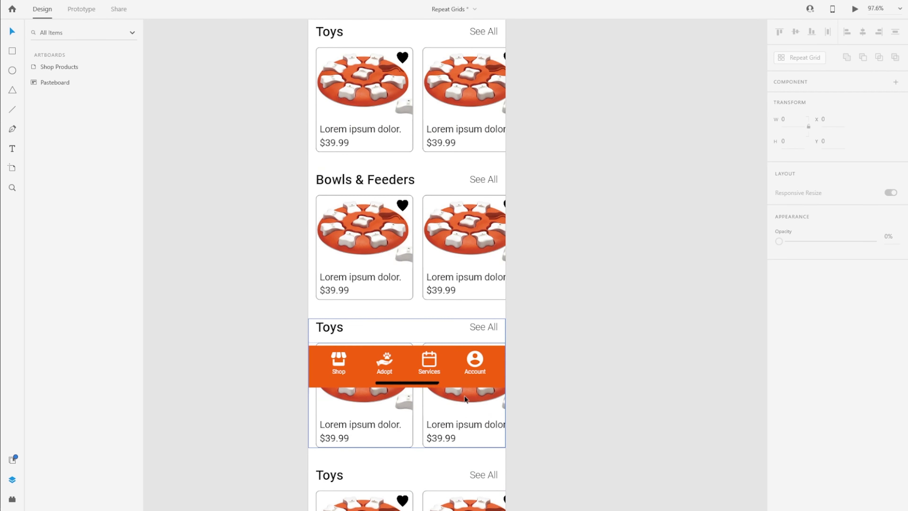
scroll(472, 399, "down", 1)
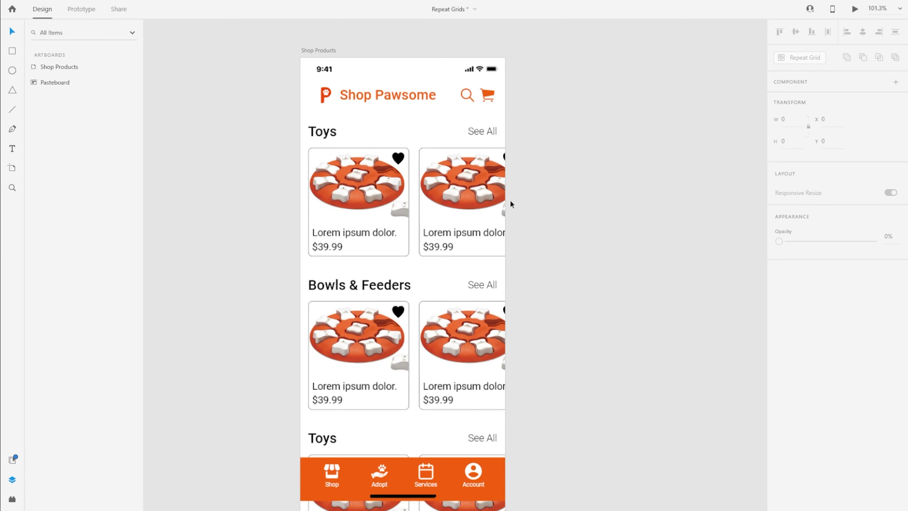
scroll(510, 201, "up", 2)
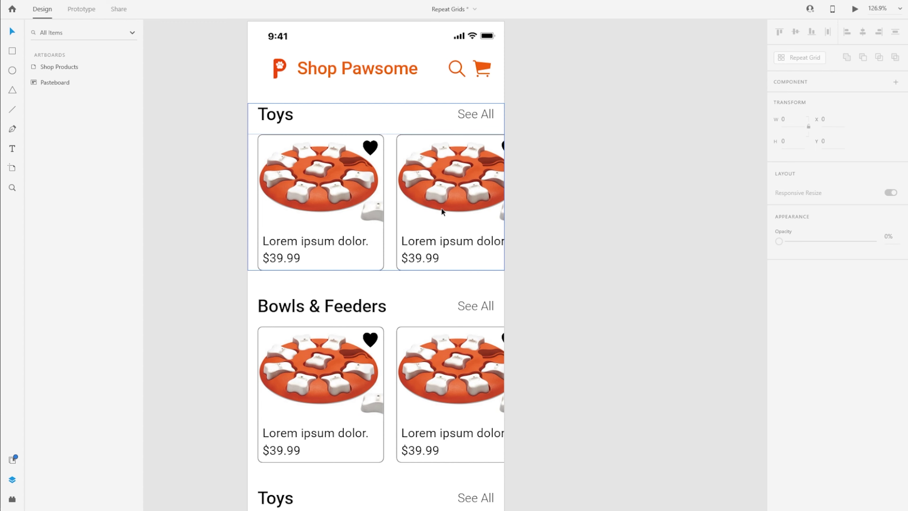
left_click(387, 192)
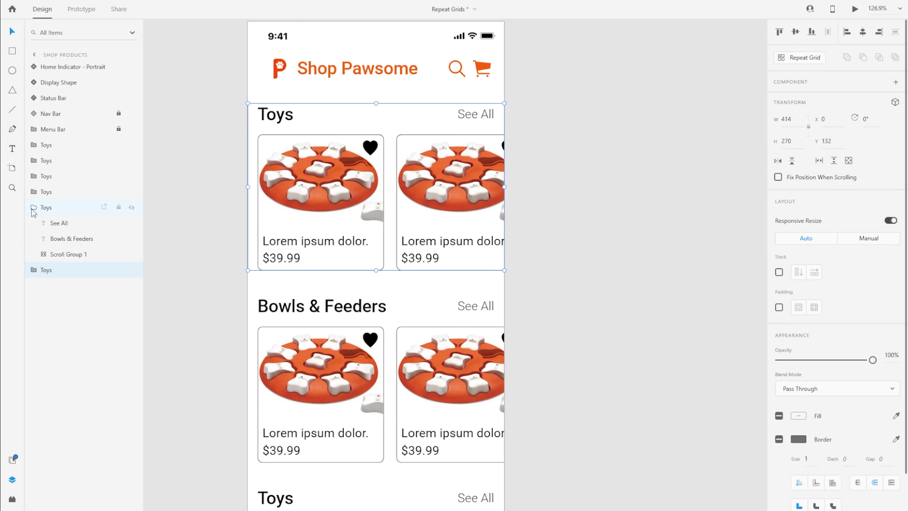
- Select the Product repeat grid inside Scroll Group 1 of the Toys row, panning slightly
left_click(44, 273)
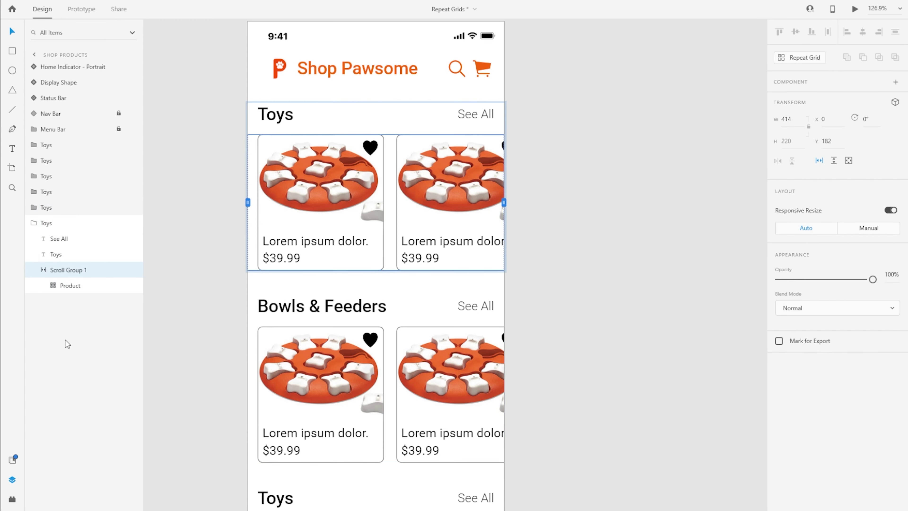
left_click(59, 286)
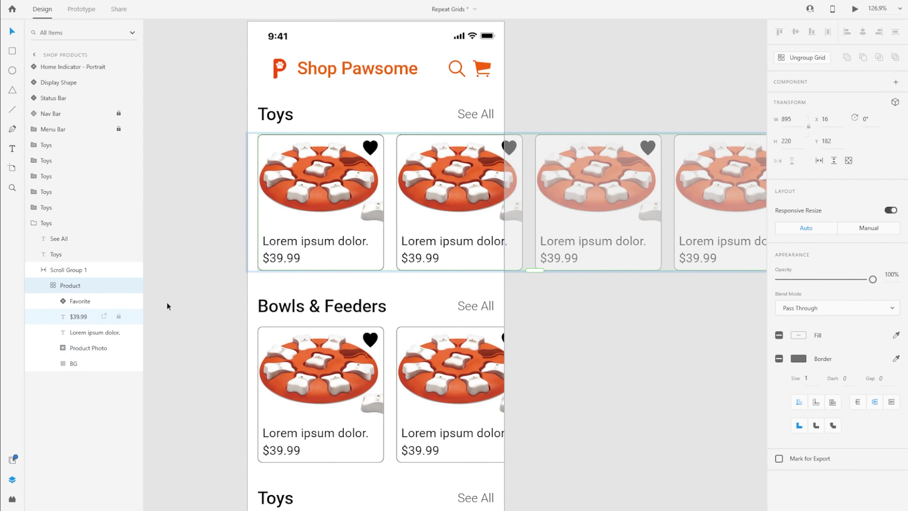
scroll(206, 252, "right", 2)
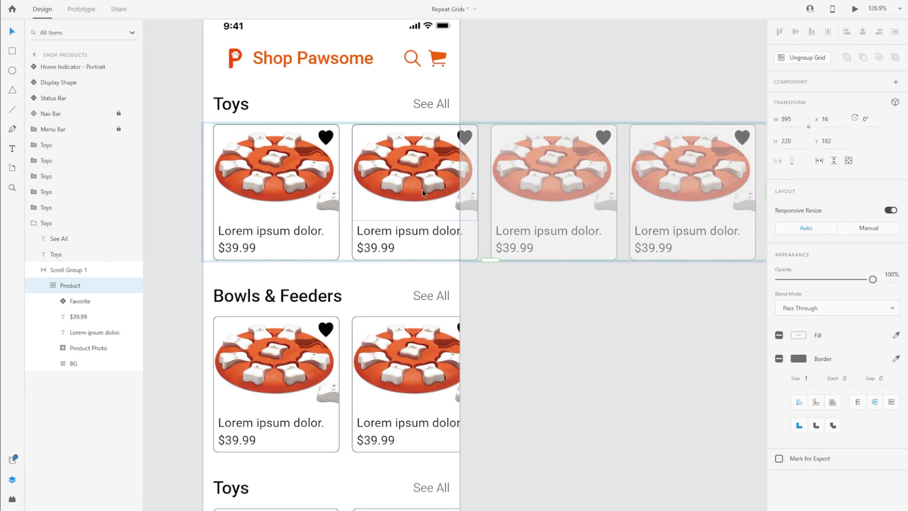
left_click_drag(475, 94, 457, 95)
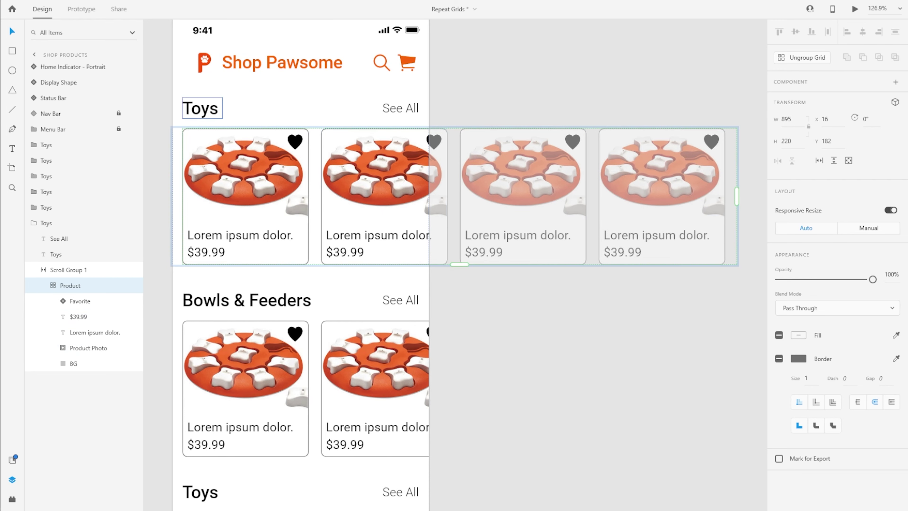
- Drag Toy 1 through Toy 4 from the Photos folder onto the Toys row's product photo
key("alt+Tab")
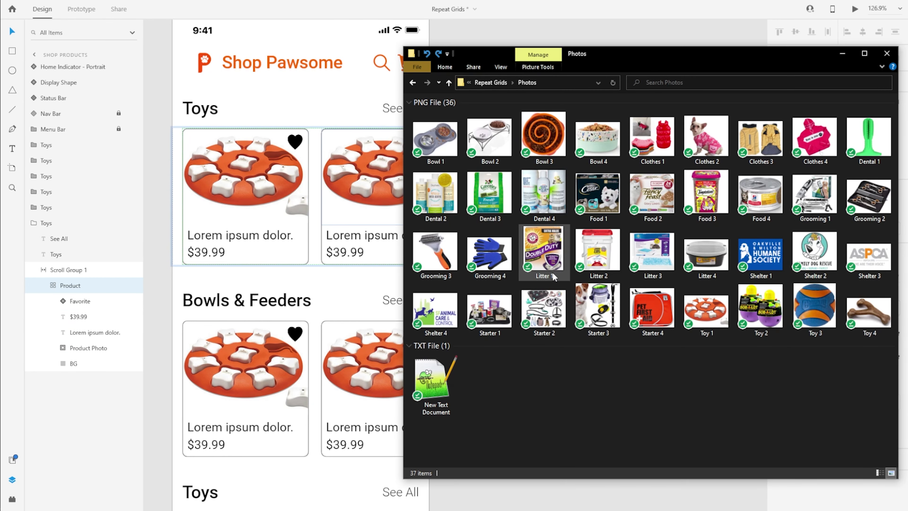
left_click(706, 311)
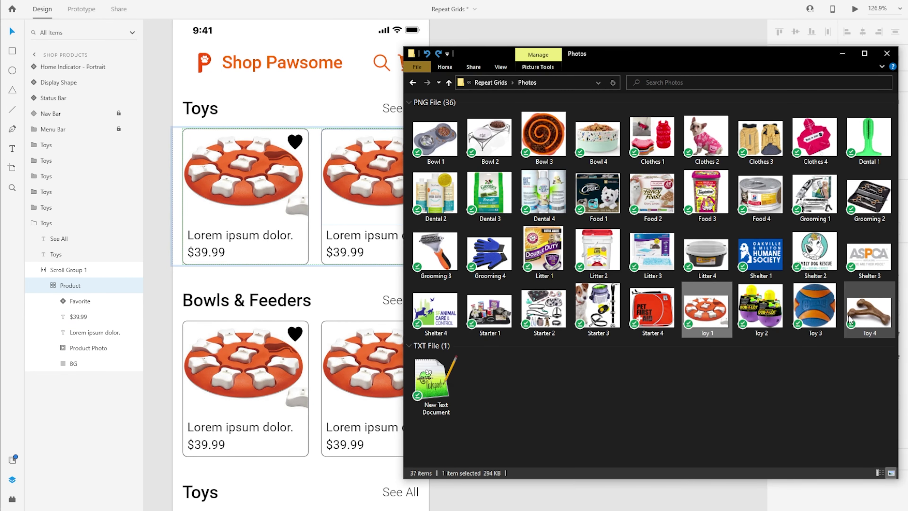
left_click(851, 315, "shift")
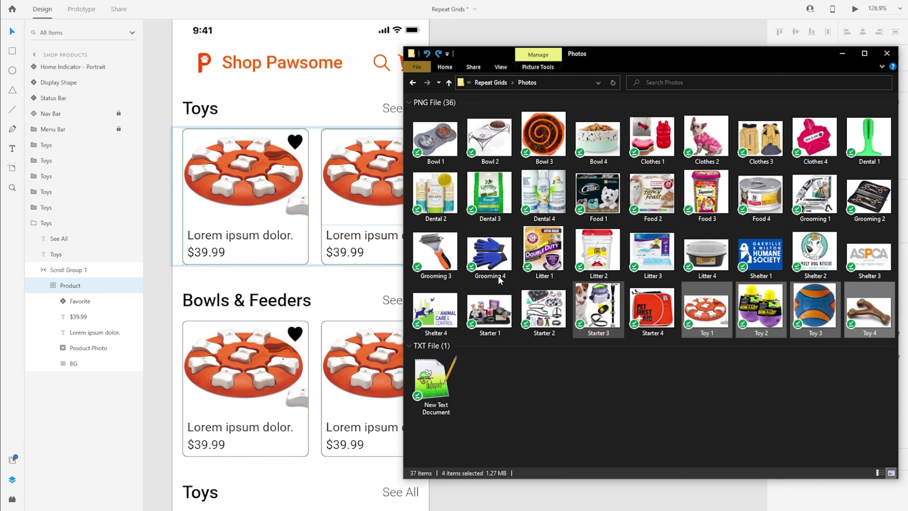
left_click_drag(714, 317, 269, 210)
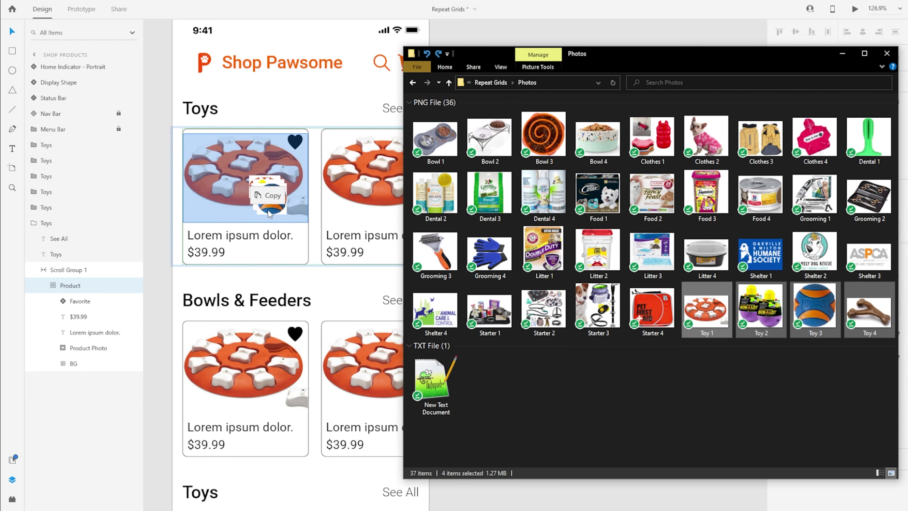
left_click_drag(269, 213, 235, 191)
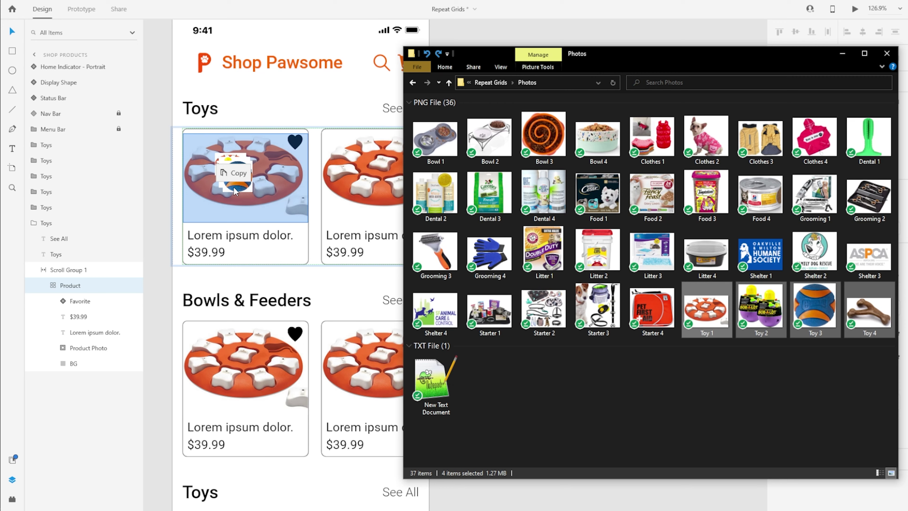
left_click_drag(235, 191, 235, 190)
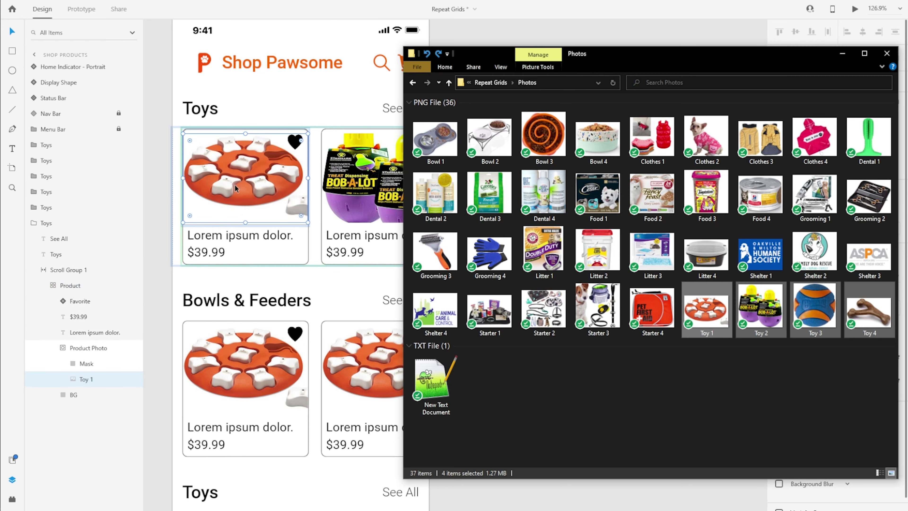
- Drill into the first card's photo mask and enlarge the Toy 1 image within it
left_click(164, 171)
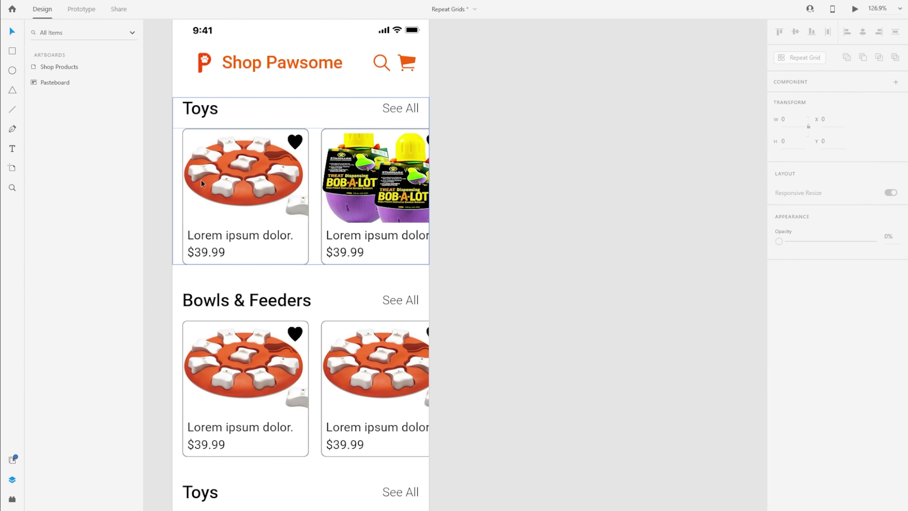
left_click(215, 179)
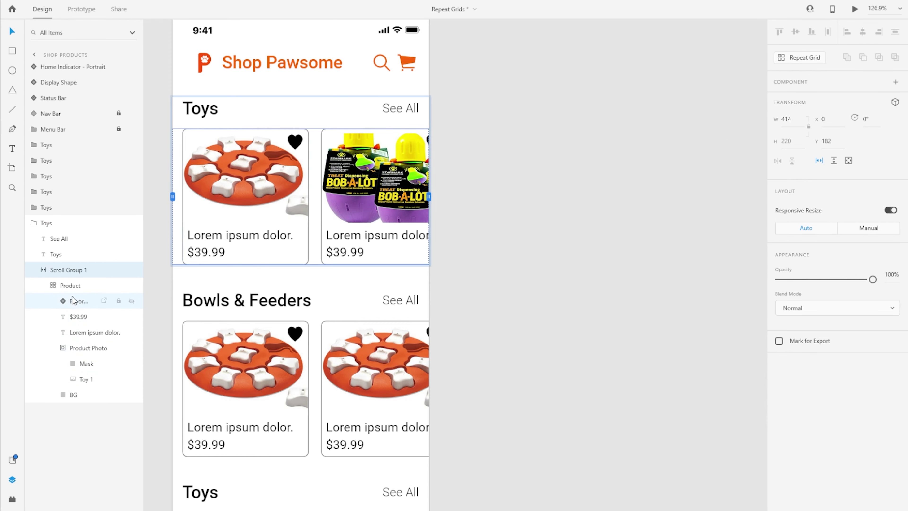
left_click(71, 285)
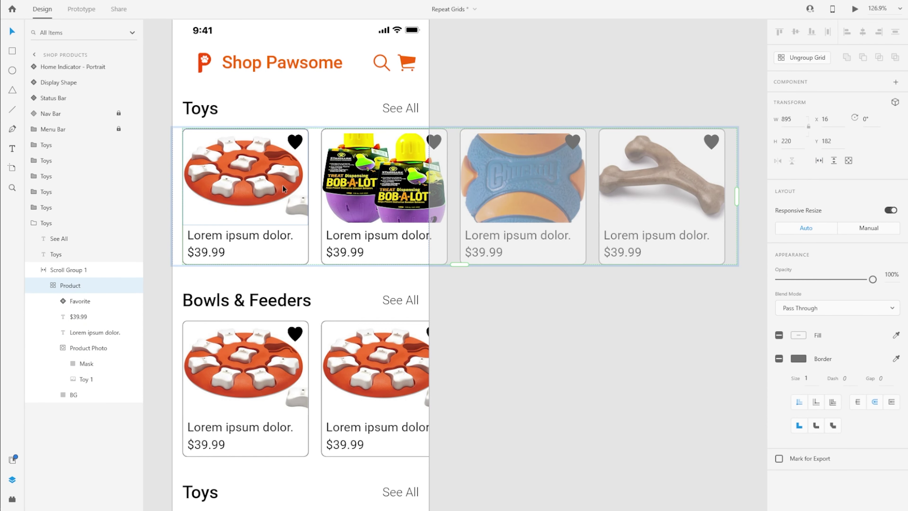
double_click(513, 185)
double_click(513, 185)
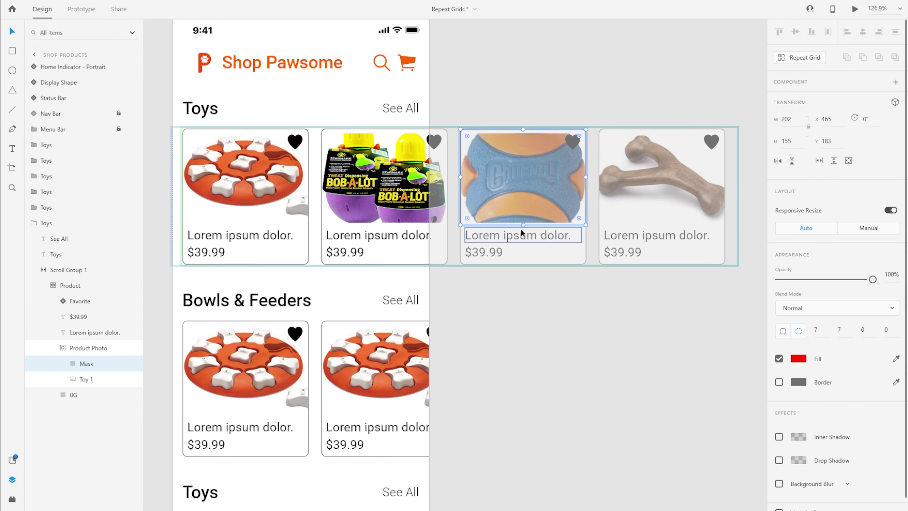
left_click(86, 379)
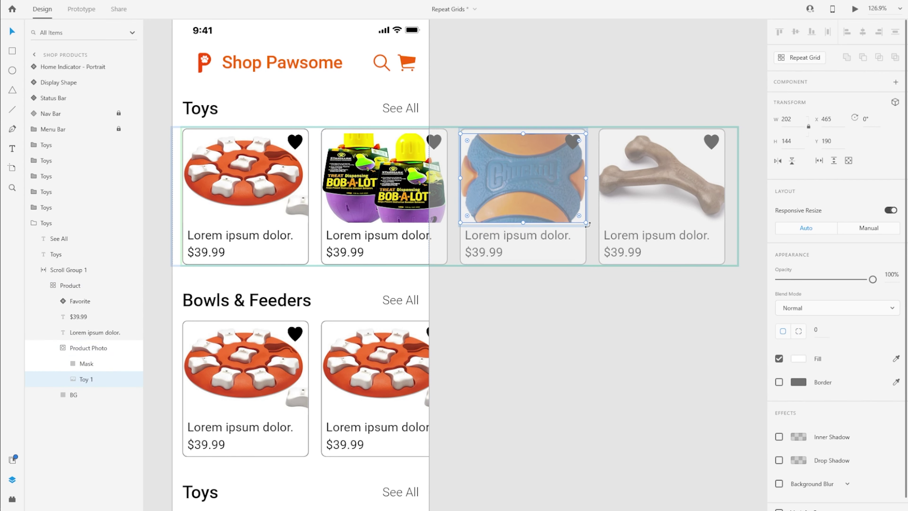
mouse_move(587, 223)
left_mouse_down()
mouse_move(587, 245)
mouse_move(579, 222)
left_mouse_up()
- Select the Toys cards' Lorem ipsum product name text
left_click(644, 236)
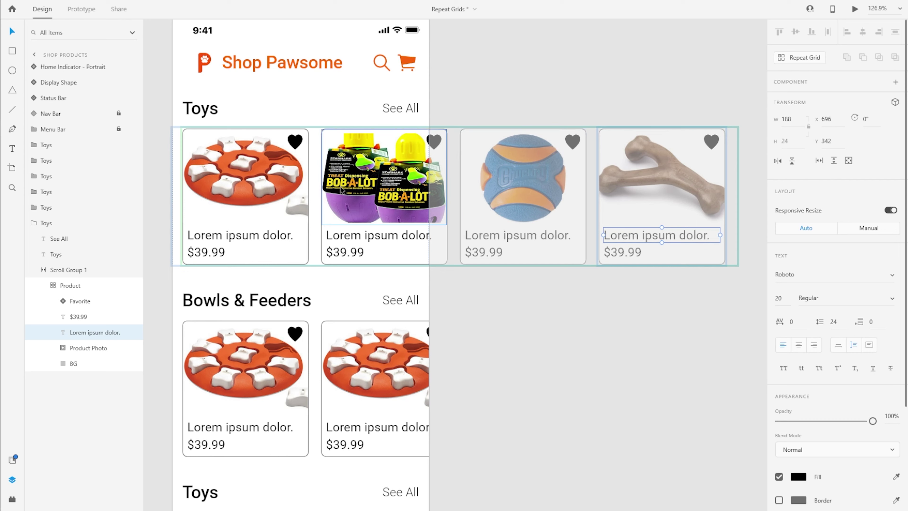
scroll(419, 260, "down", 2)
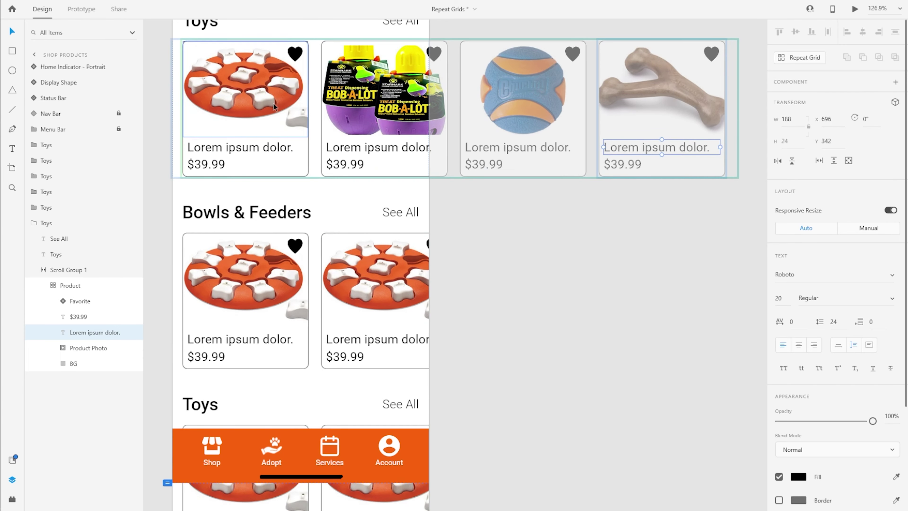
scroll(392, 397, "up", 2)
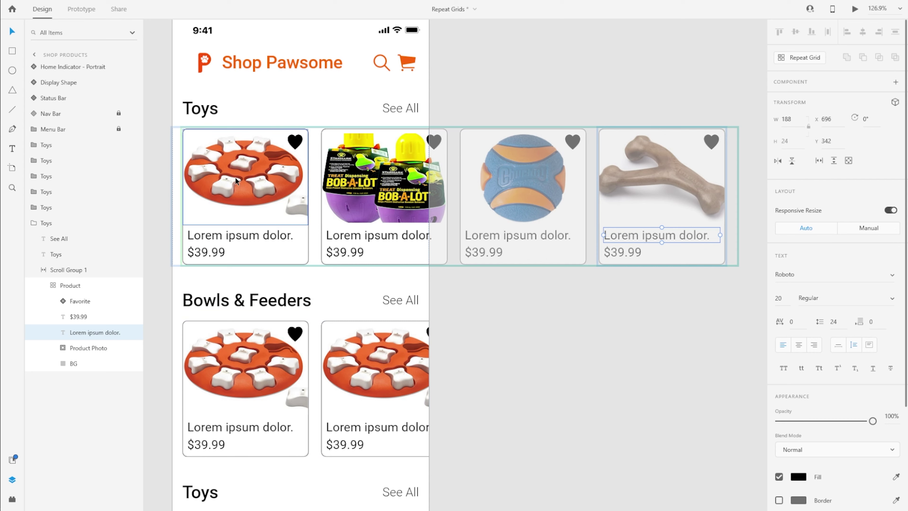
left_click(242, 236)
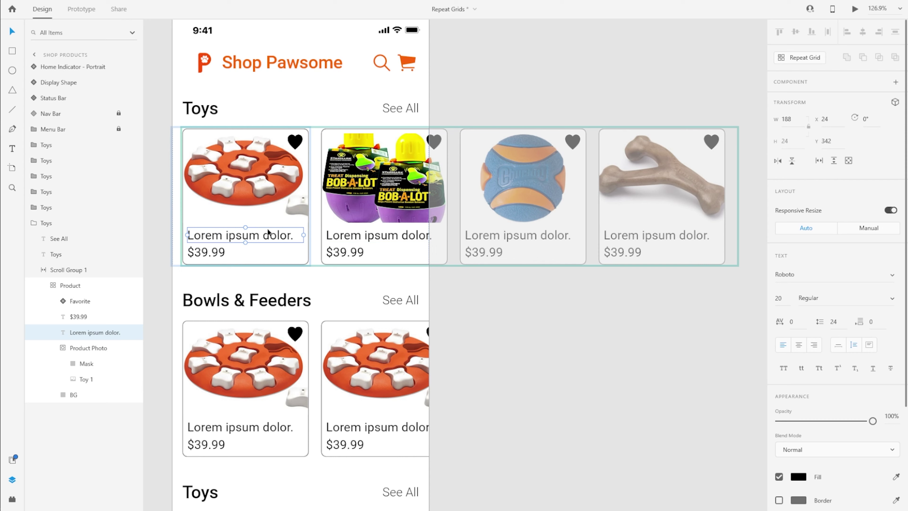
key("alt+Tab")
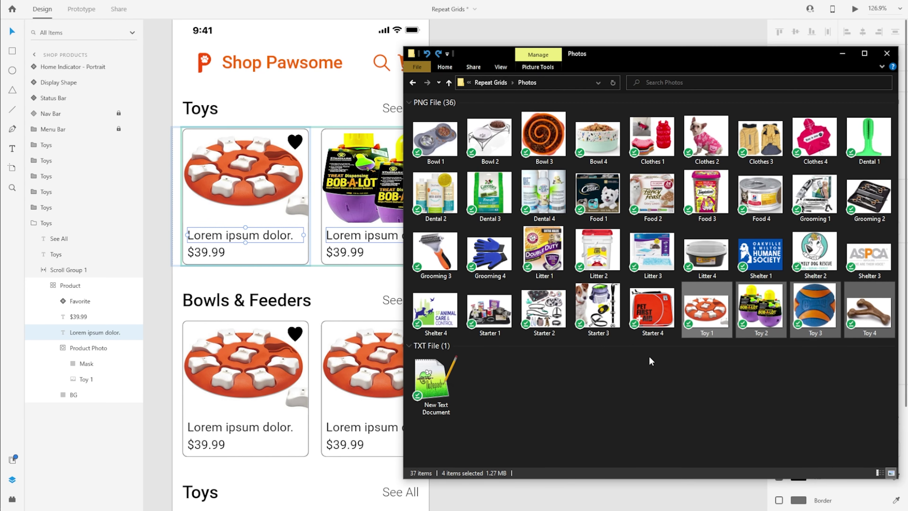
left_click(432, 384)
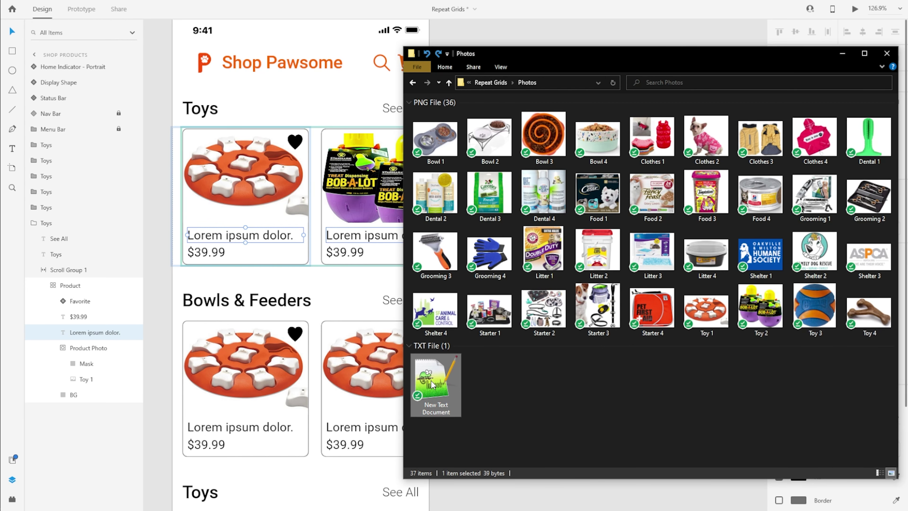
double_click(430, 400)
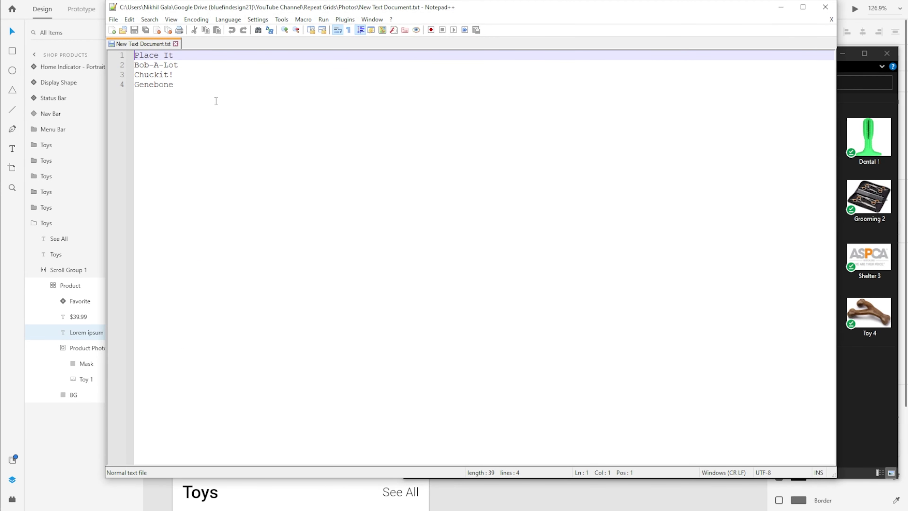
key("ctrl+a")
left_click(278, 195)
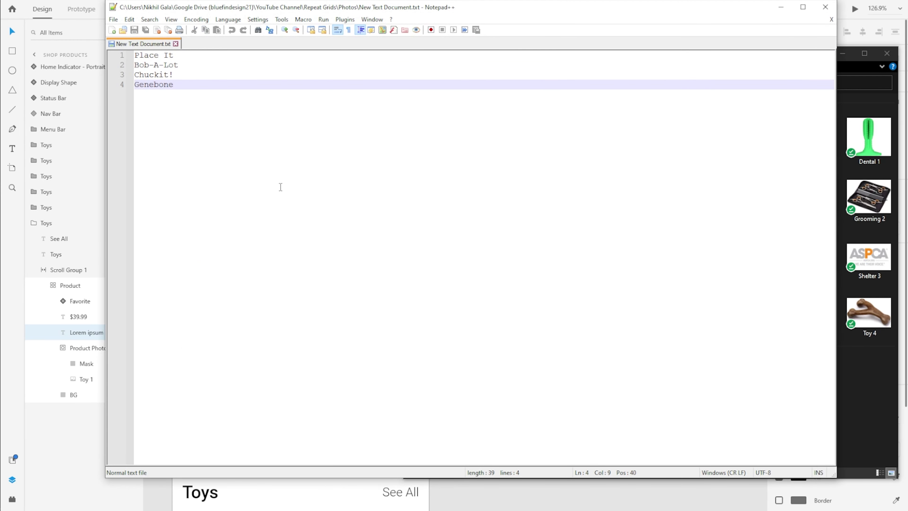
key("ctrl+a")
left_click(246, 149)
left_click(831, 19)
left_click(826, 7)
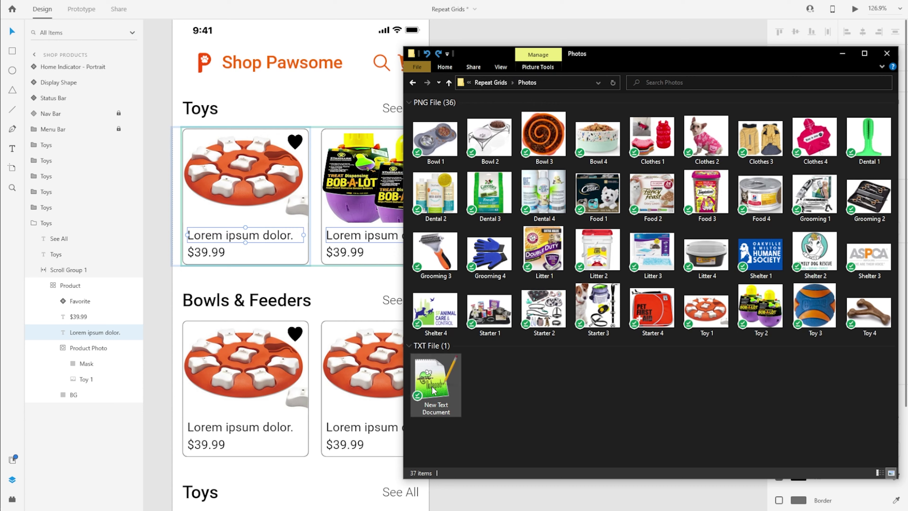
- Title the Toys cards Place It, Bob-A-Lot, Chuckit! and Genebone using New Text Document.txt
left_click_drag(433, 390, 222, 242)
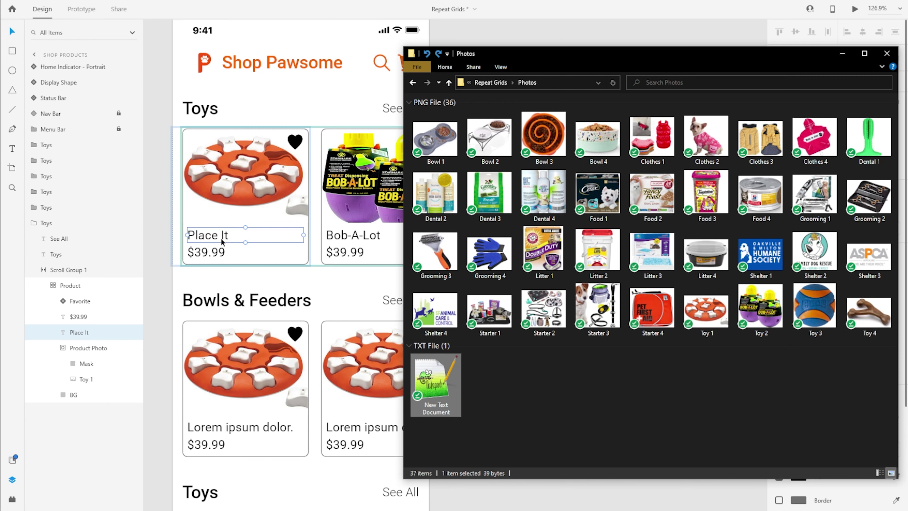
left_click(189, 239)
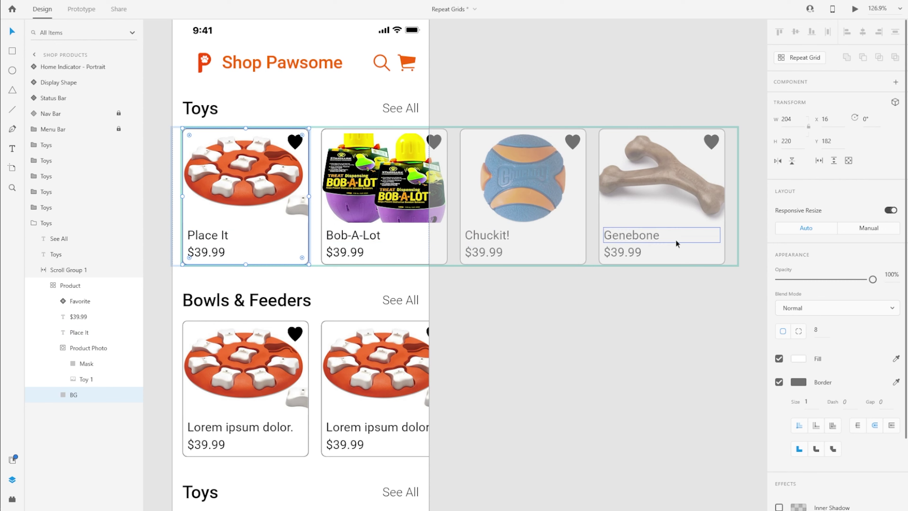
left_click(207, 255)
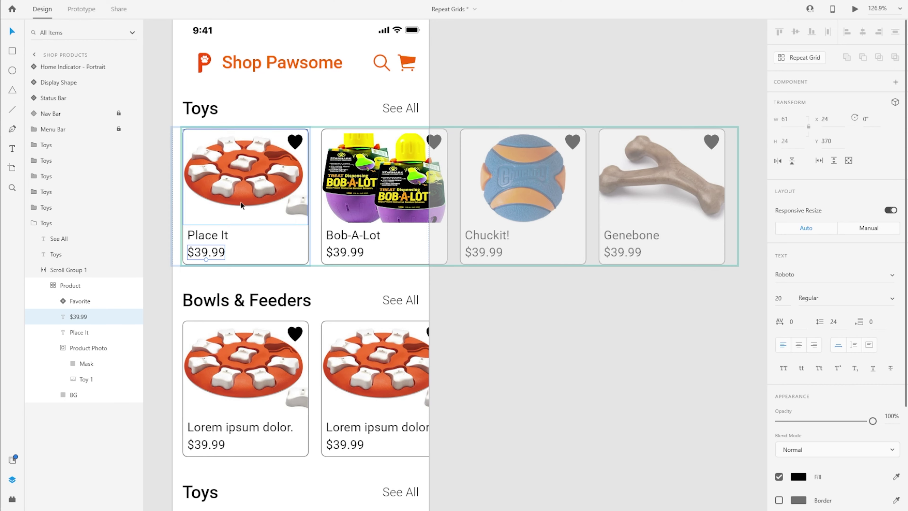
- Pull the Shop Products artboard's bottom edge up to 2075 px, just below the last section
scroll(425, 241, "down", 2)
scroll(368, 243, "down", 3)
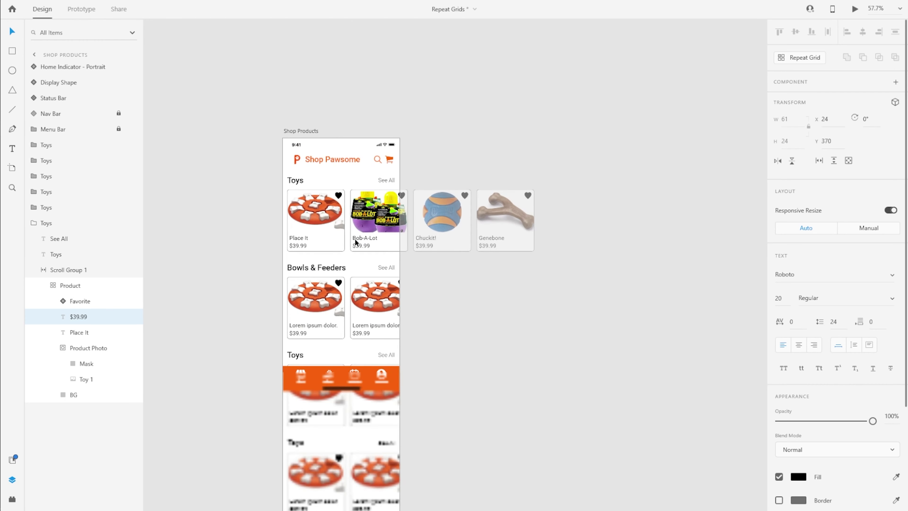
scroll(466, 311, "down", 3)
scroll(466, 311, "down", 2)
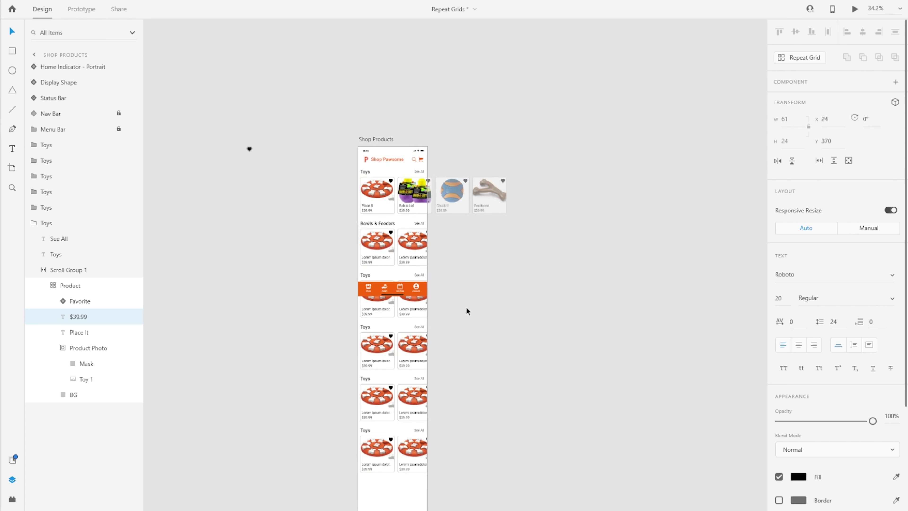
left_click_drag(495, 329, 422, 249)
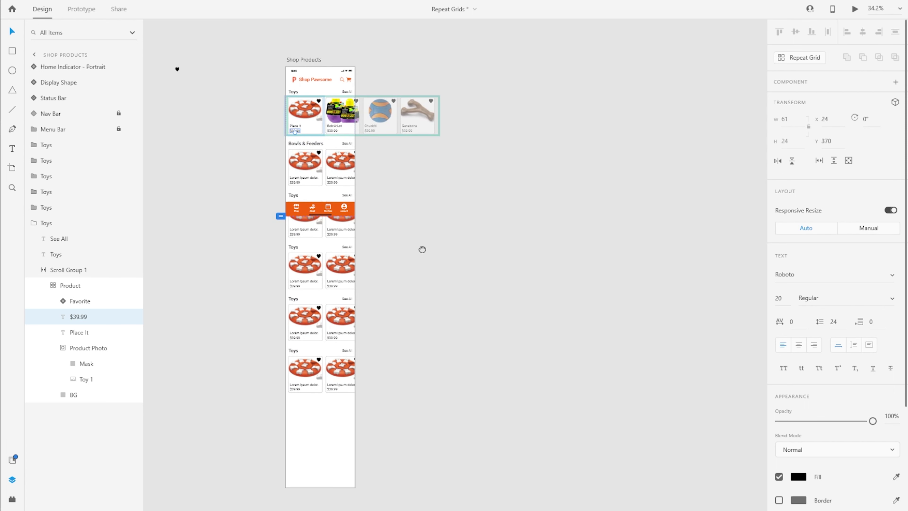
left_click(328, 441)
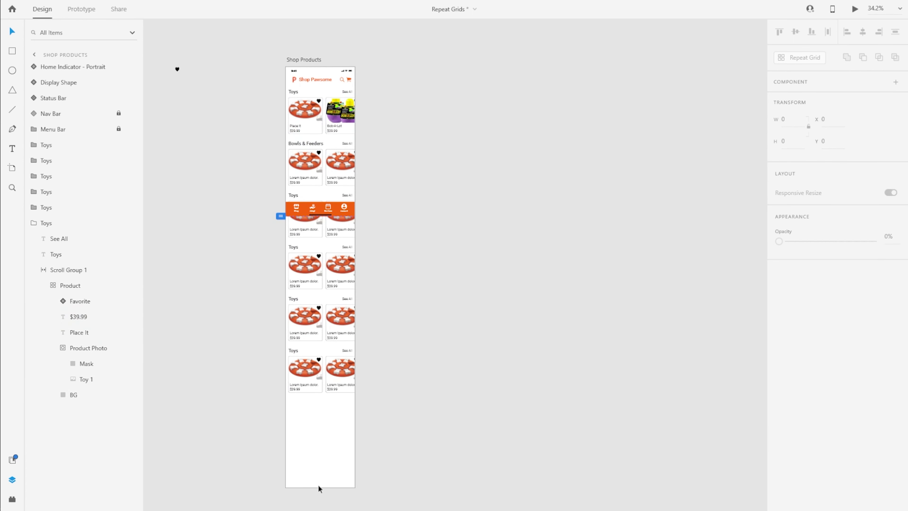
left_click(320, 489)
left_click_drag(321, 489, 328, 406)
left_click(399, 406)
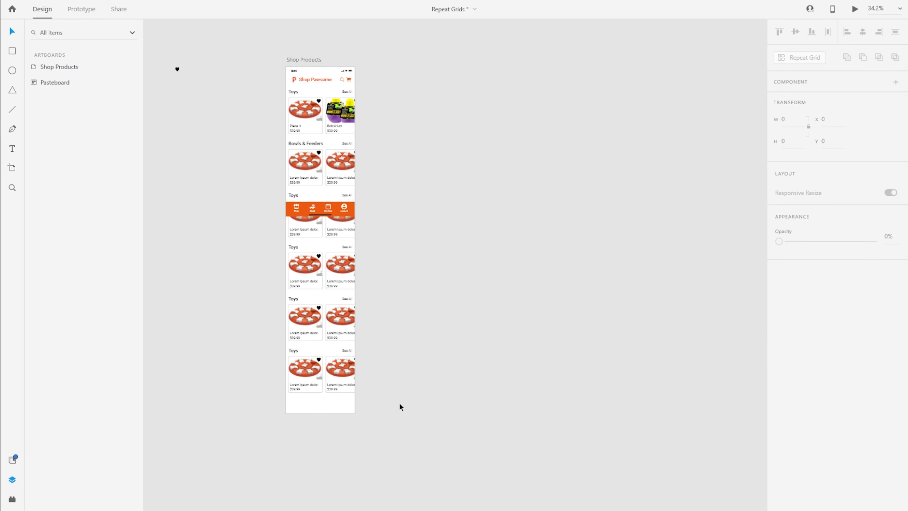
- Scroll back to the top and select the Shop Products artboard
scroll(308, 171, "up", 2)
scroll(305, 226, "up", 4)
scroll(412, 200, "up", 2)
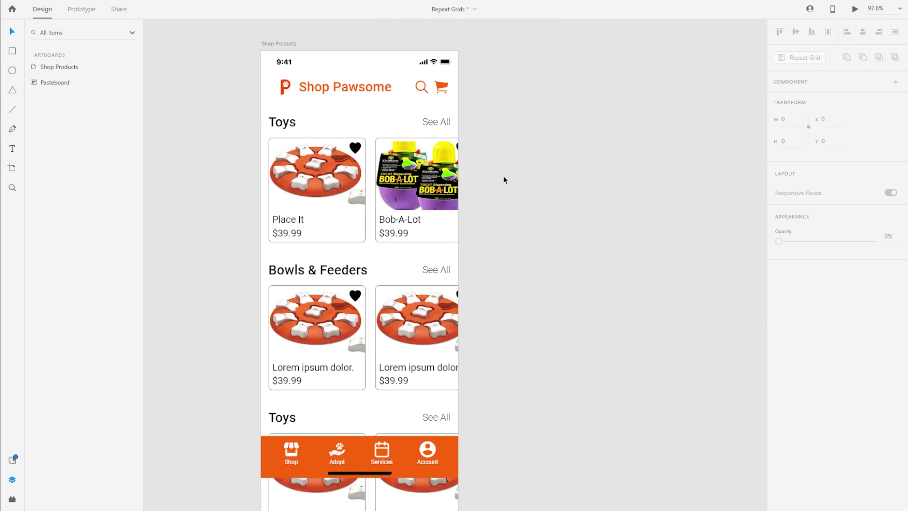
scroll(536, 182, "left", 3)
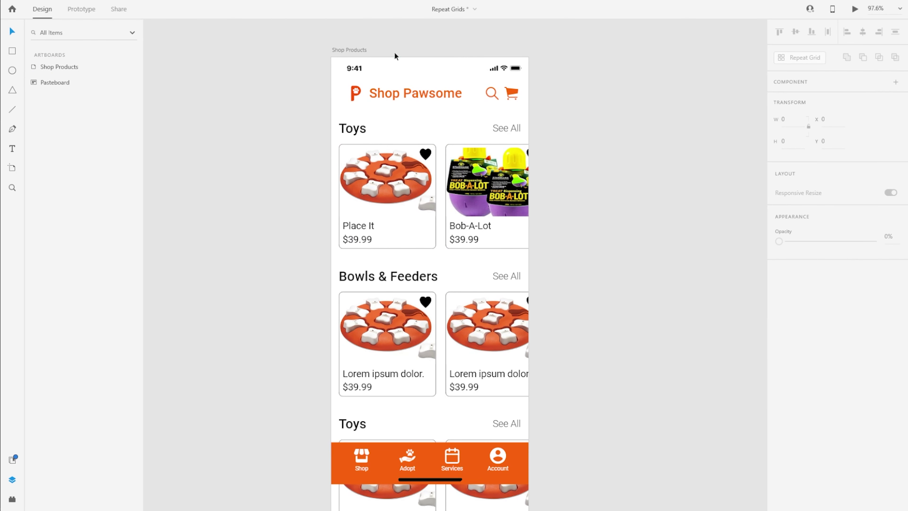
left_click(367, 51)
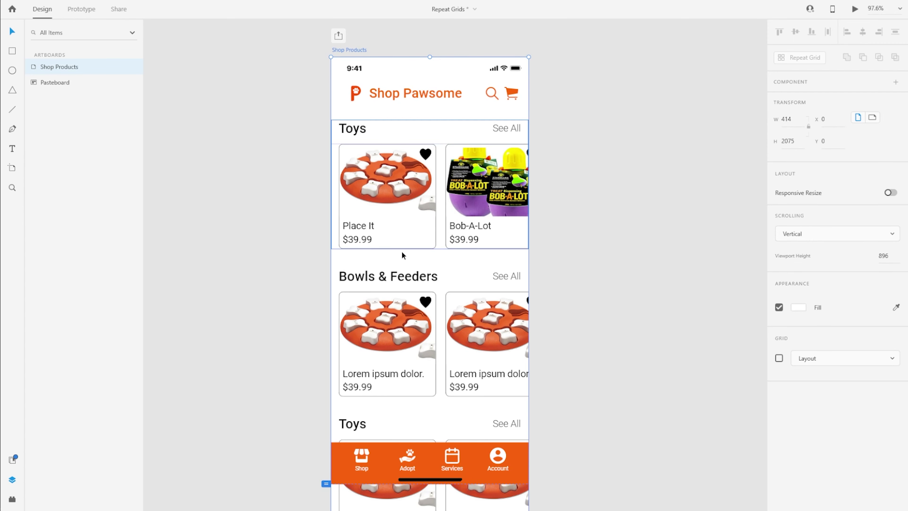
- Preview Shop Products and swipe the Toys and Bowls & Feeders rows sideways to test scrolling
left_click(856, 11)
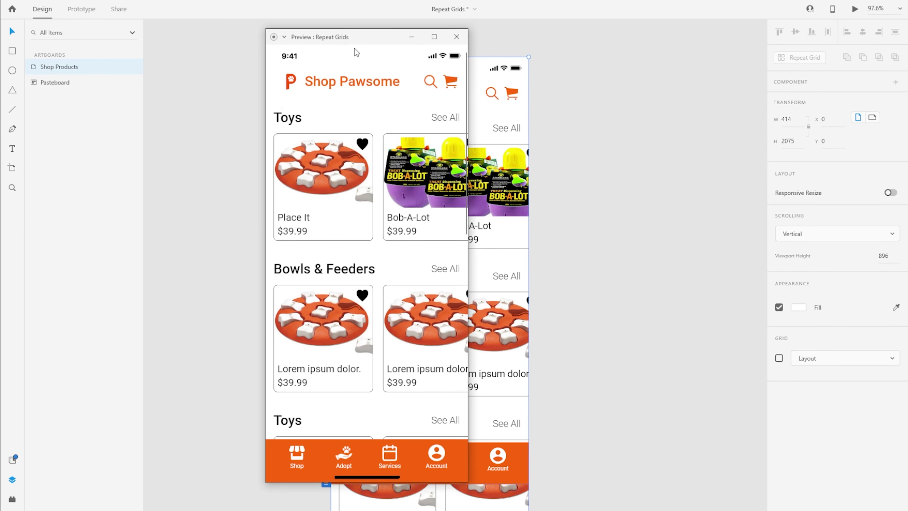
left_click_drag(372, 40, 443, 35)
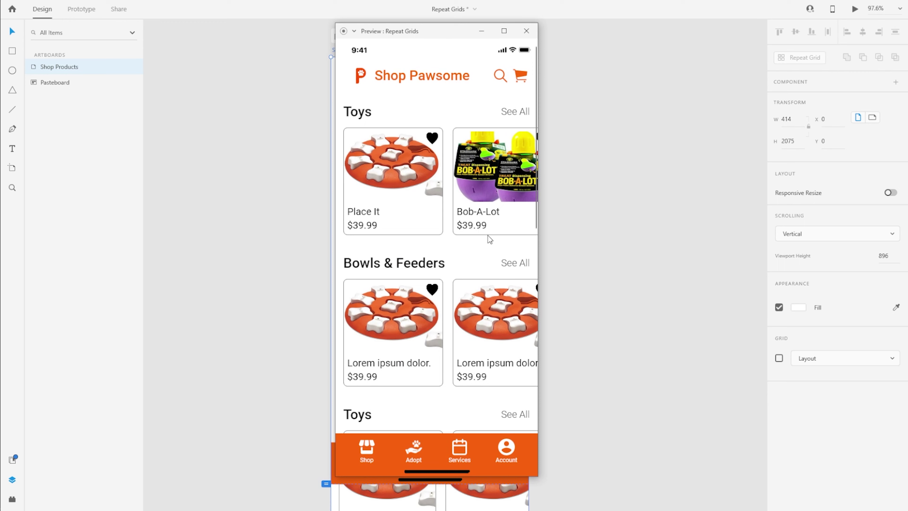
left_click_drag(486, 238, 530, 209)
left_click_drag(496, 313, 642, 326)
scroll(398, 322, "down", 6)
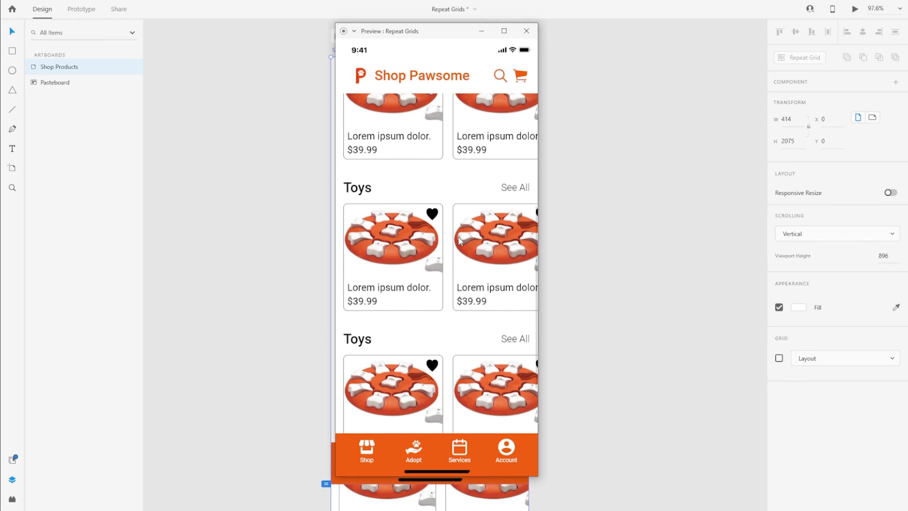
left_click_drag(517, 267, 174, 235)
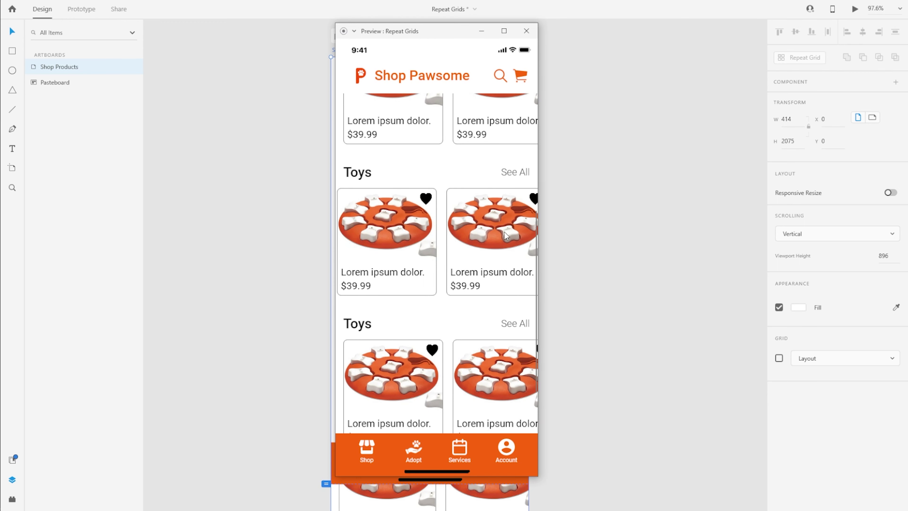
left_click_drag(497, 375, 175, 370)
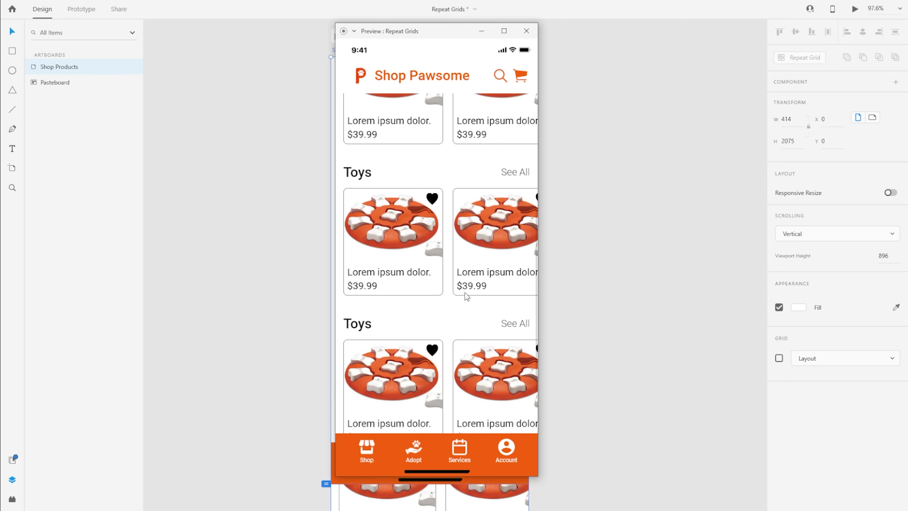
scroll(464, 296, "up", 6)
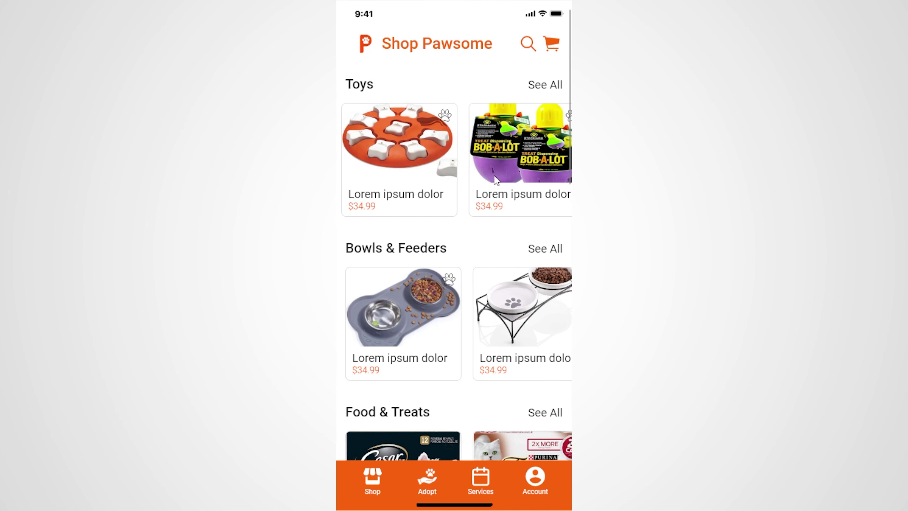
- Swipe the Toys, Litter & Waste and Grooming Supplies carousels and scroll down to Starter Kits
left_click_drag(497, 181, 525, 186)
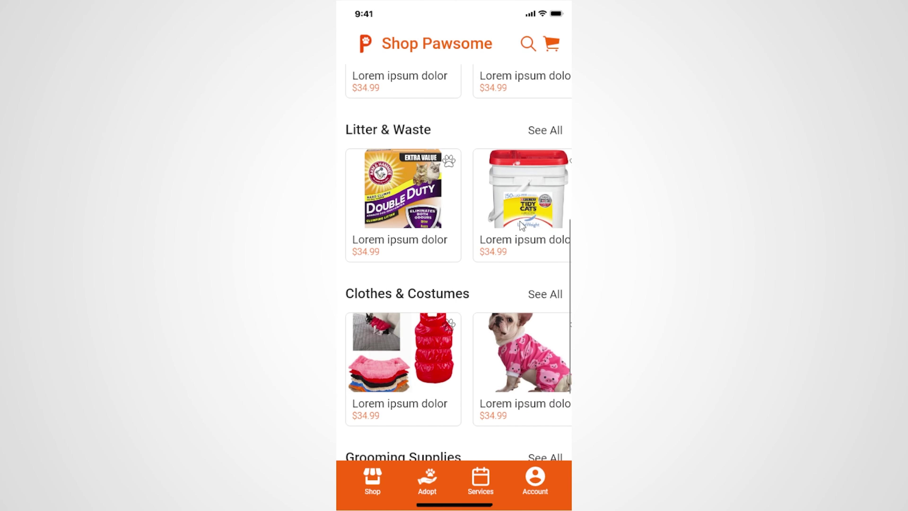
left_click_drag(453, 238, 542, 238)
scroll(533, 256, "down", 6)
left_click_drag(530, 277, 458, 277)
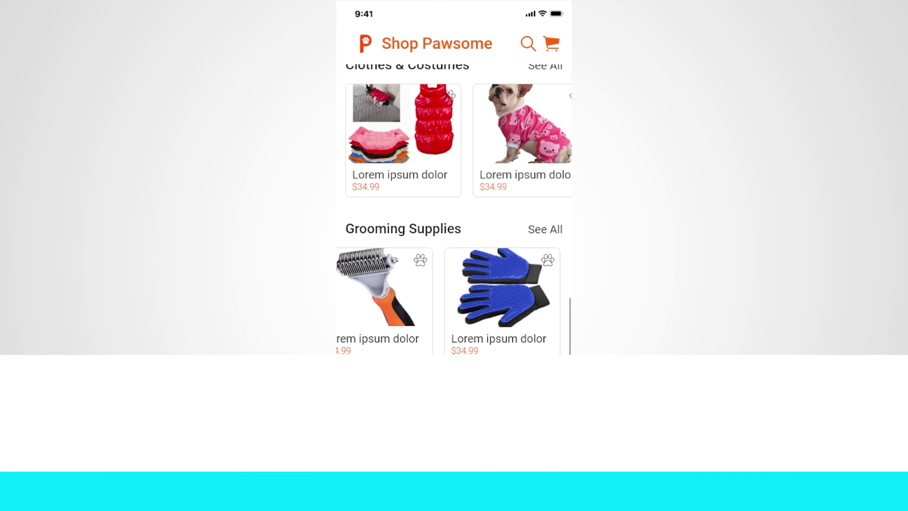
left_click_drag(544, 286, 464, 286)
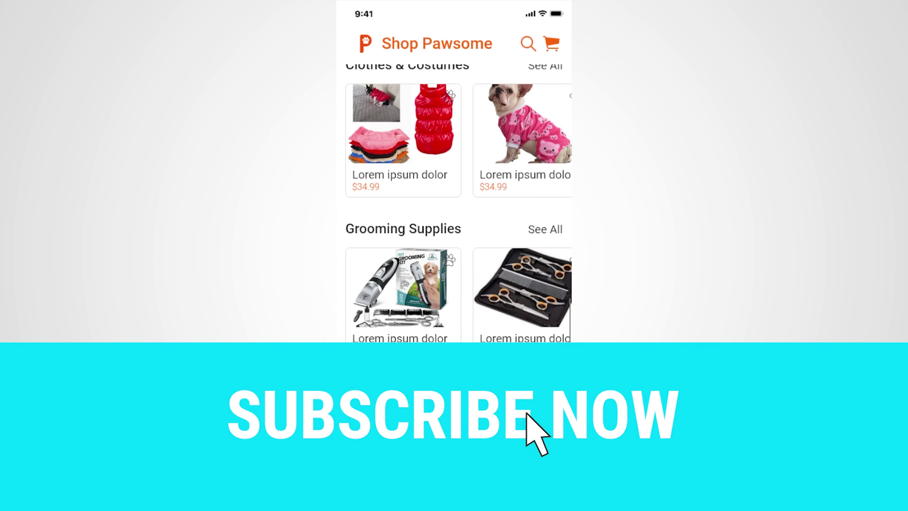
scroll(503, 287, "down", 1)
scroll(503, 288, "down", 2)
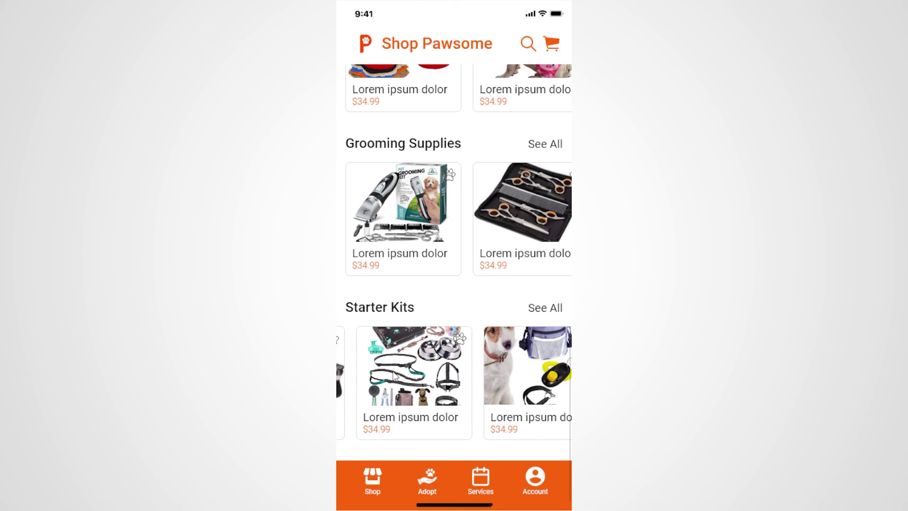